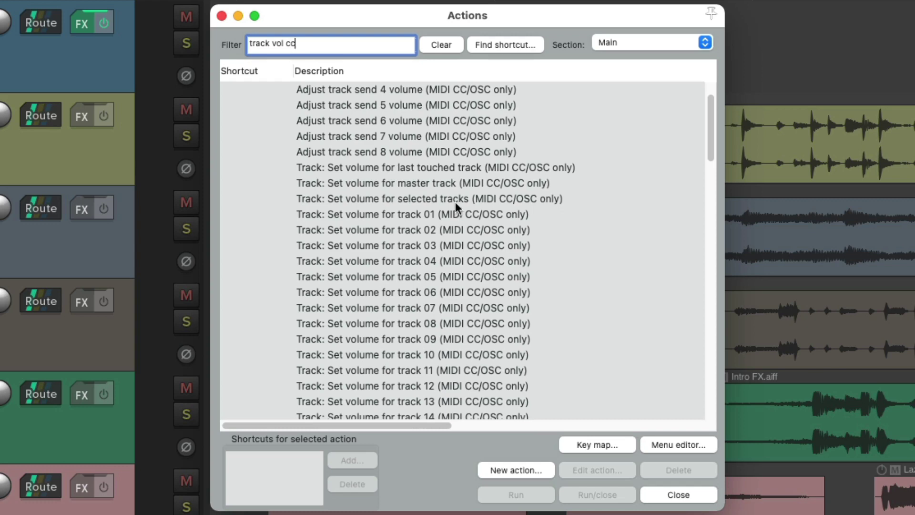
Assign controller knob 1, MIDI Chan 2 CC 10, to the "Track: Set volume for track 01" action in Absolute mode.
left_click(440, 212)
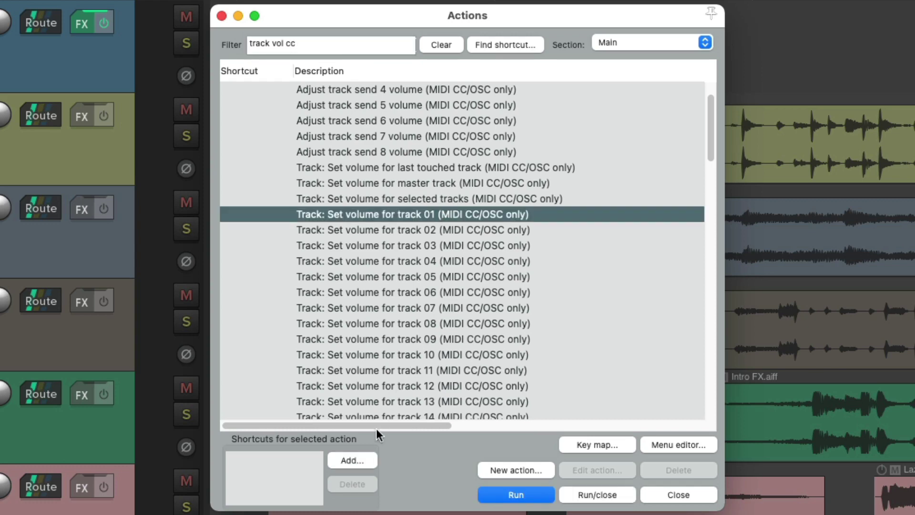
left_click(367, 458)
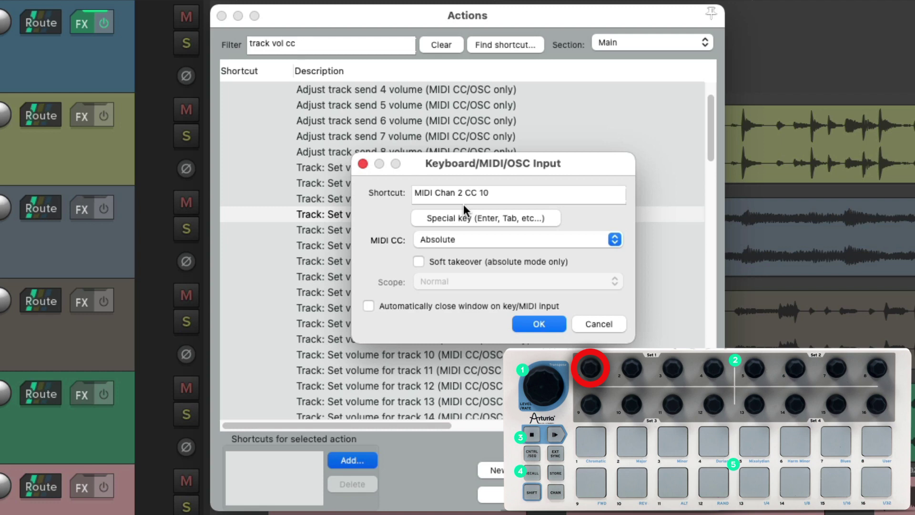
left_click(539, 324)
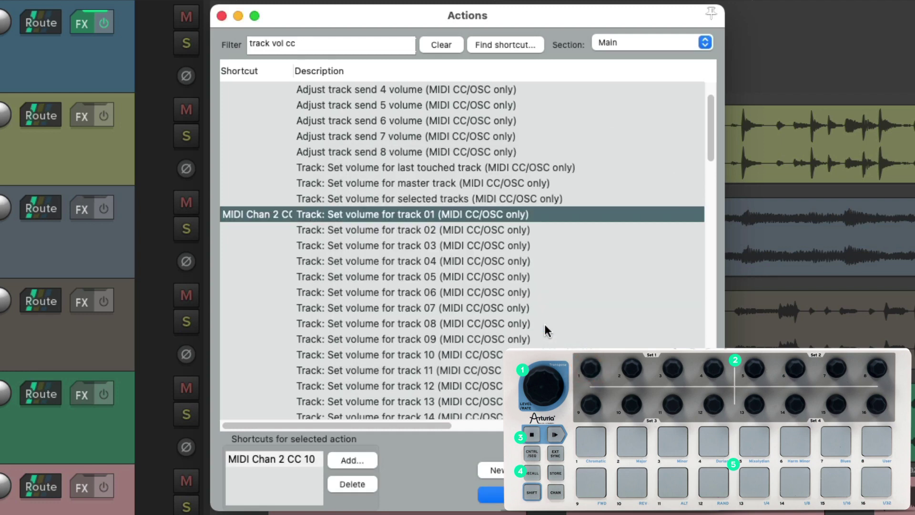
Assign knobs 2 to 4 to the set-volume actions for tracks 02 to 04, using CC 74 for track 02 and CC 76 for track 03.
left_click(471, 230)
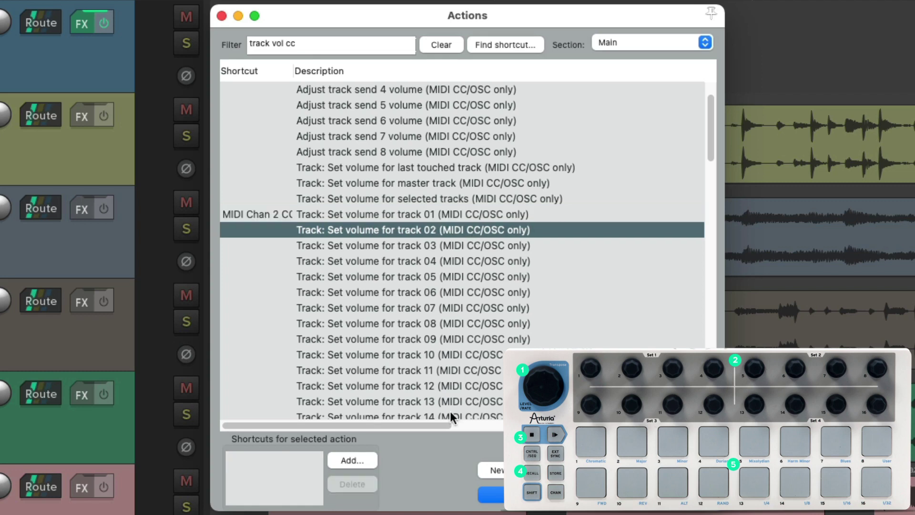
left_click(351, 461)
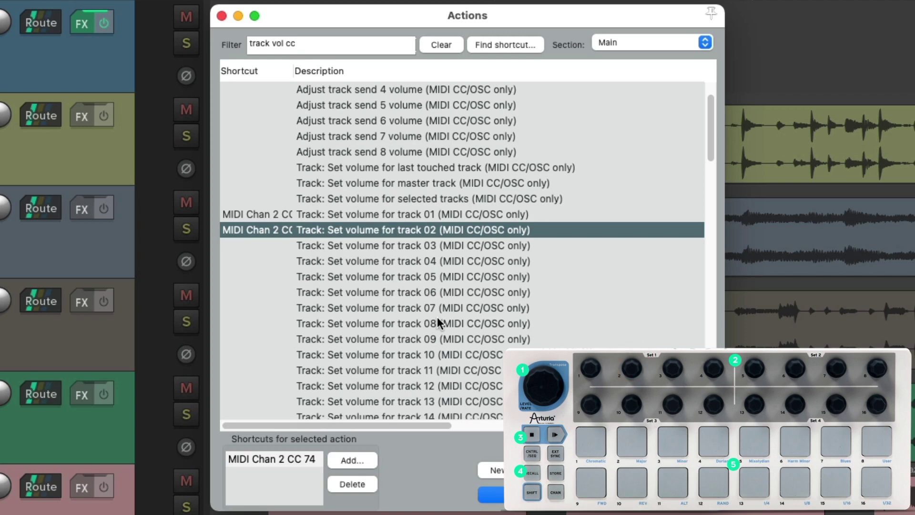
key("Down")
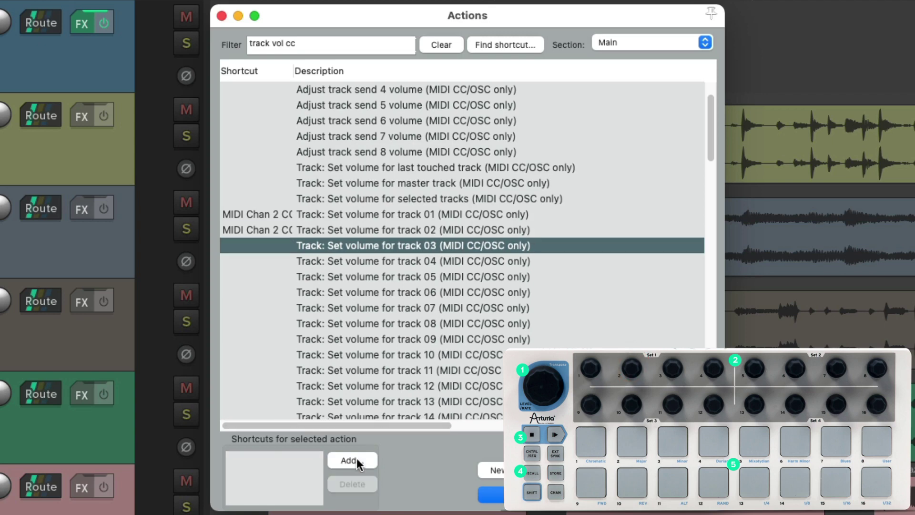
left_click(355, 461)
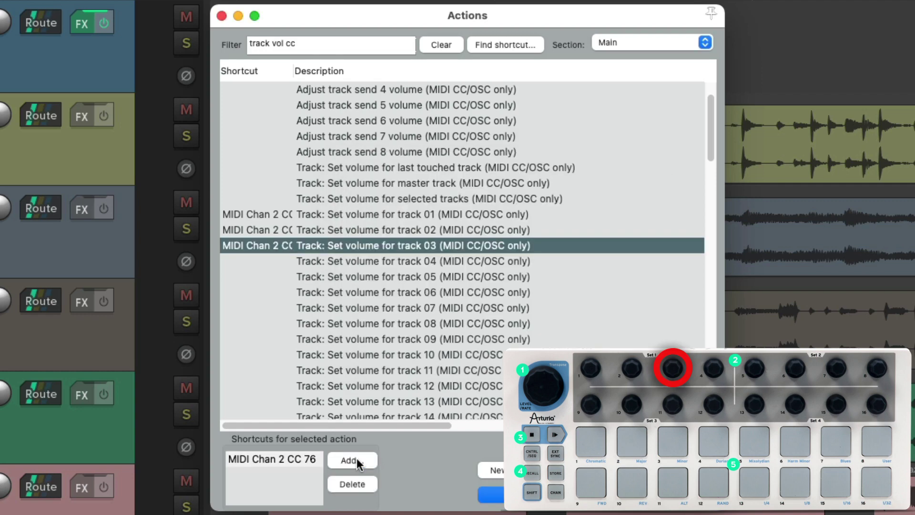
key("Down")
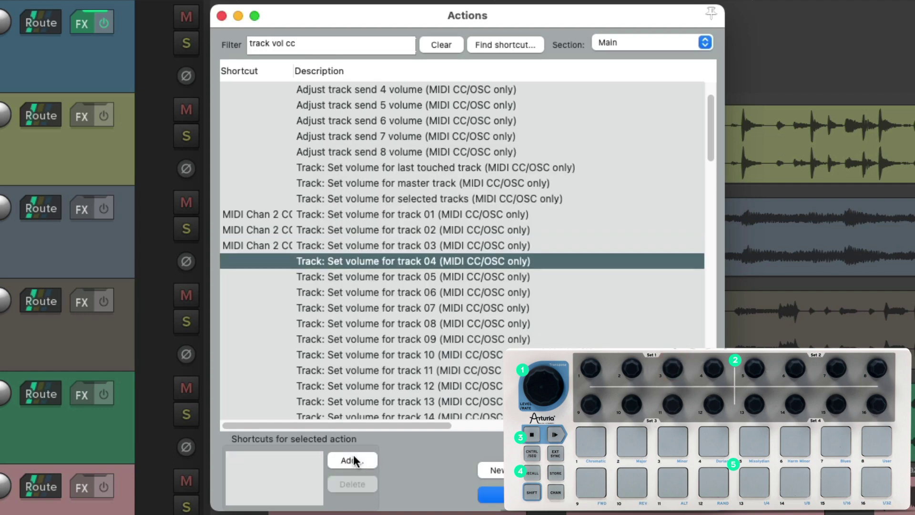
left_click(355, 460)
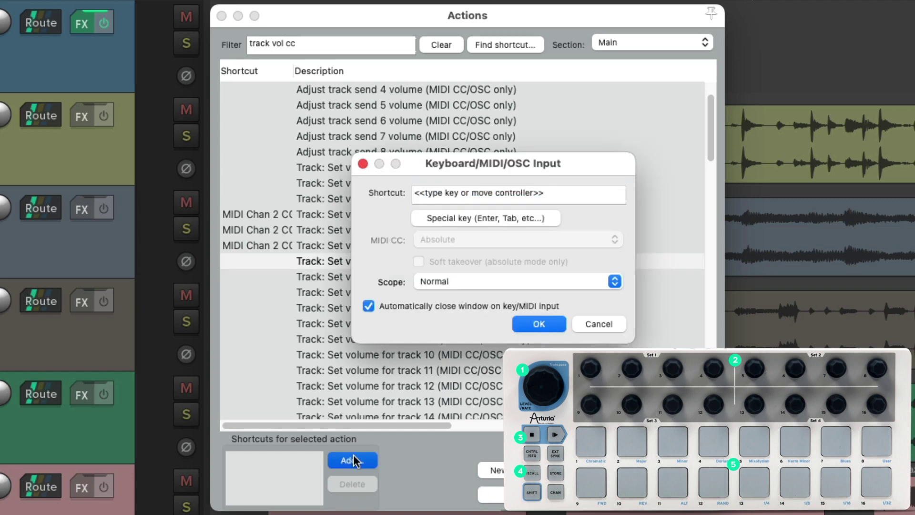
Assign knobs 5 to 8 to the set-volume actions for tracks 05 to 08, using CC 77 for track 05 and CC 93 for track 06.
key("Down")
left_click(354, 459)
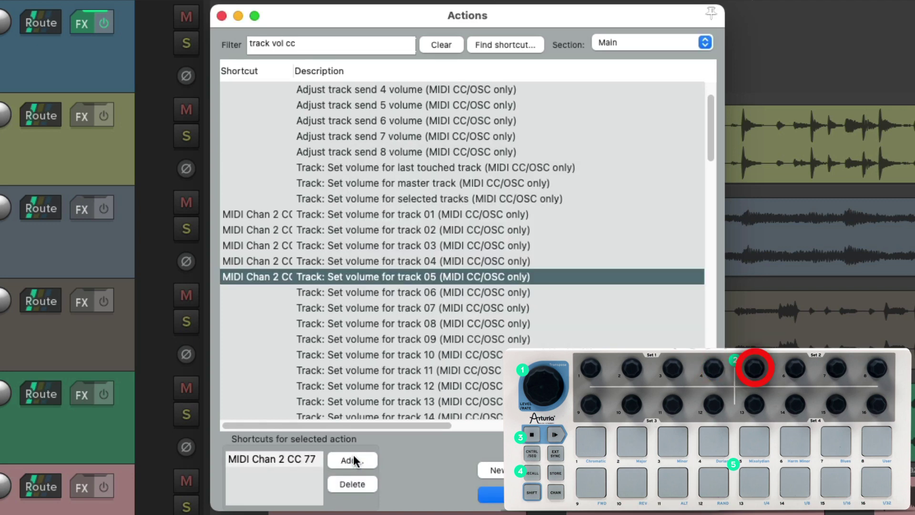
key("Down")
left_click(353, 459)
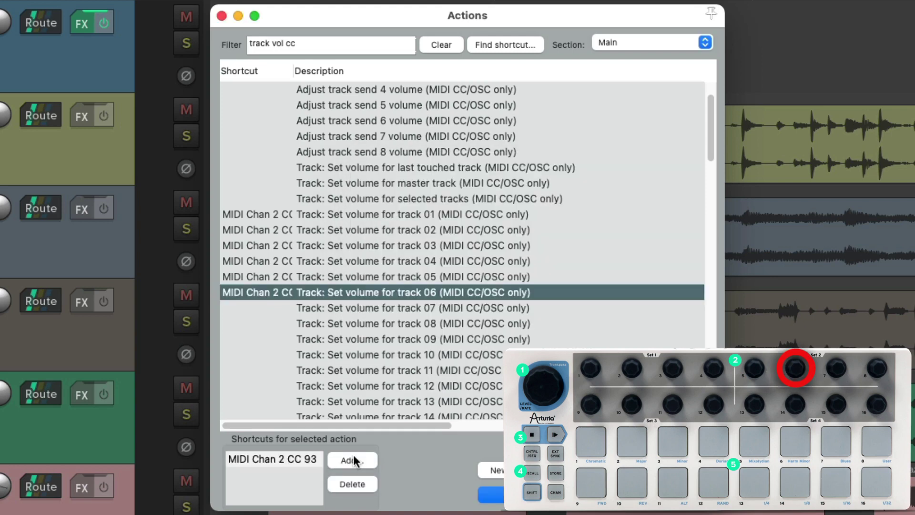
key("Down")
left_click(353, 457)
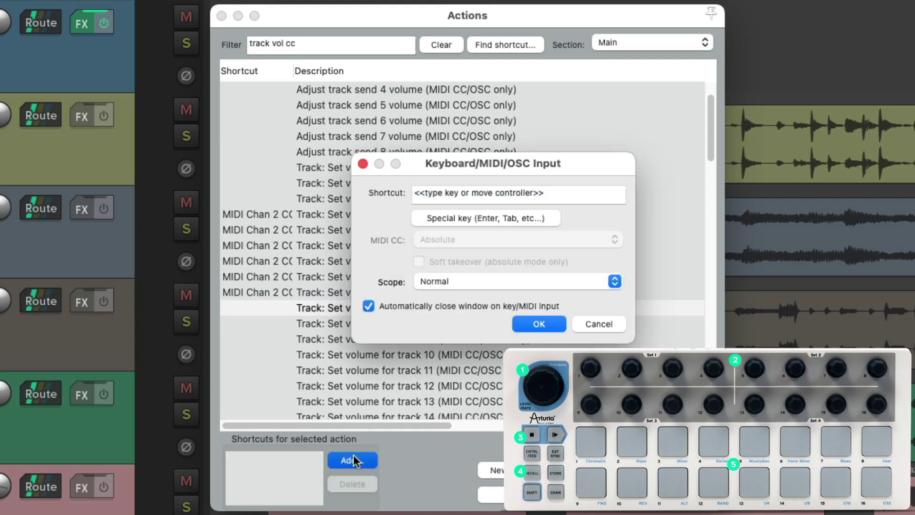
key("Down")
left_click(353, 460)
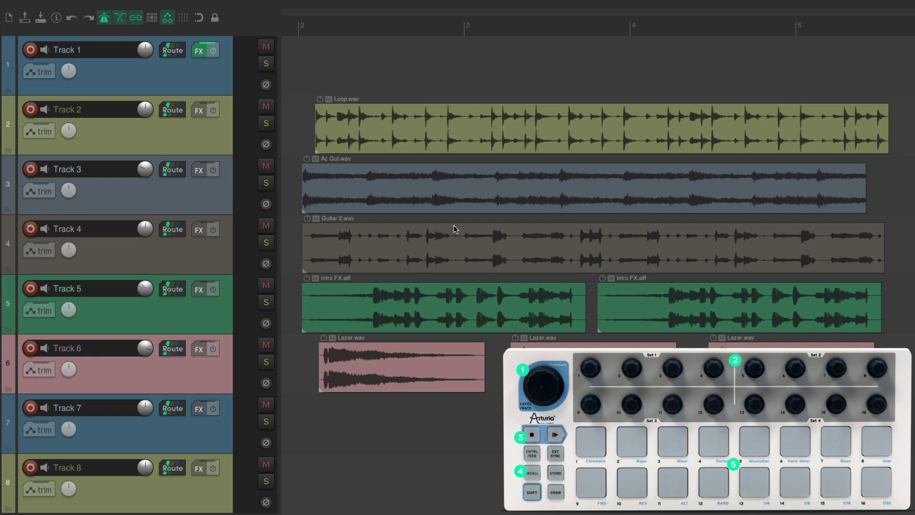
Show the mixer and filter the action list by "track pan cc" to find the per-track pan actions.
key("ctrl+m")
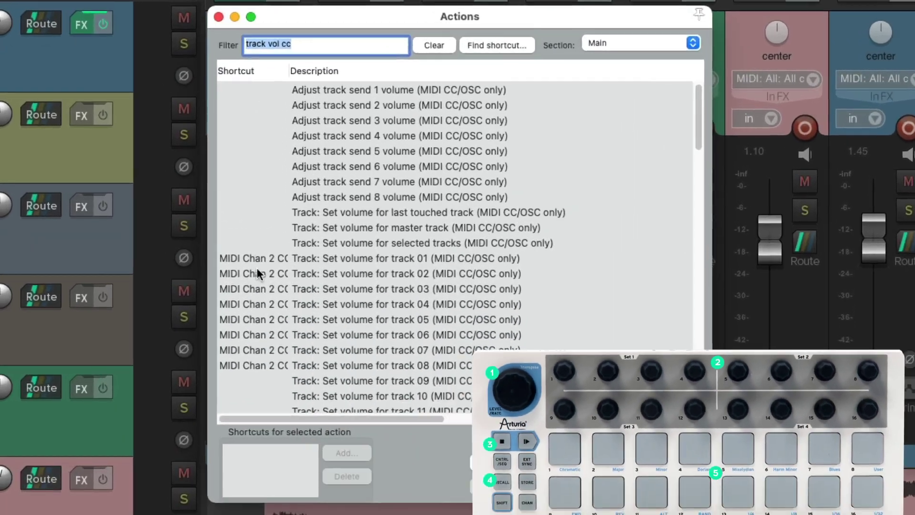
type("pan")
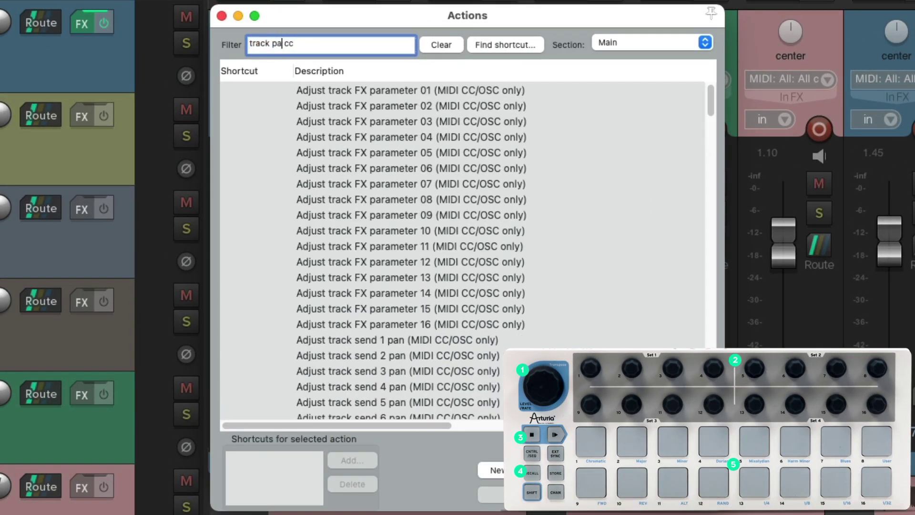
scroll(519, 218, "down", 2)
scroll(518, 217, "down", 2)
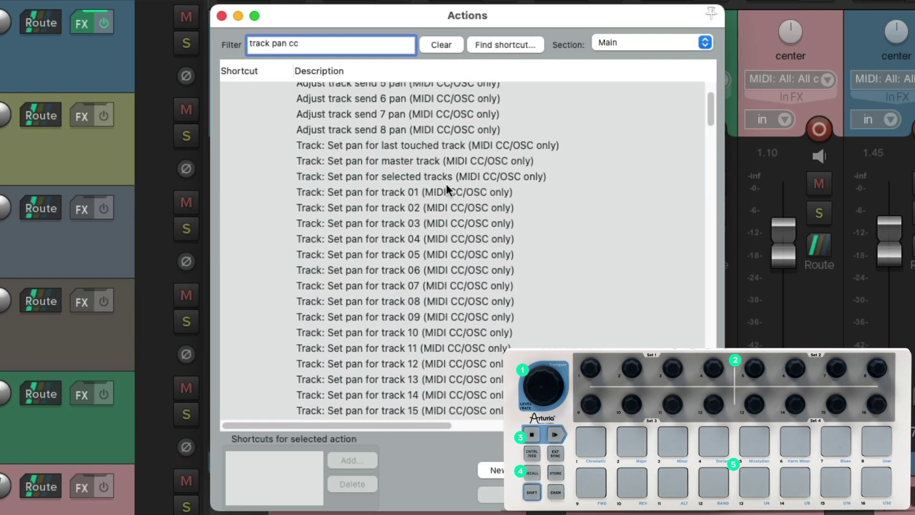
Assign knobs 9 to 12 to the set-pan actions for tracks 01 to 04, using MIDI Chan 2 CC 114 for track 01.
left_click(412, 193)
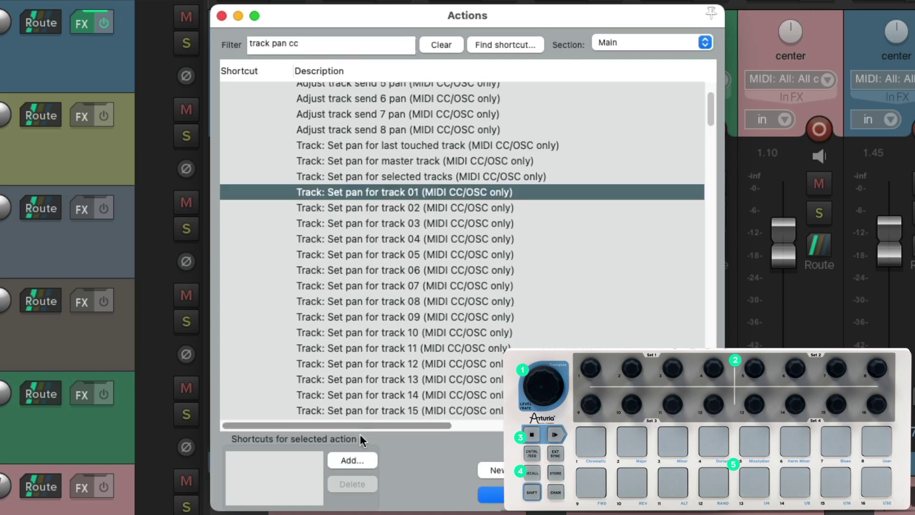
left_click(350, 461)
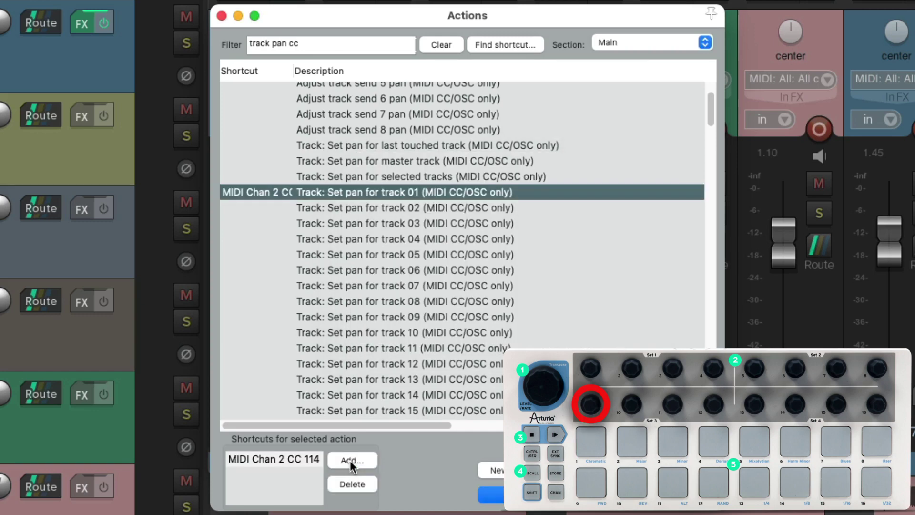
key("Down")
left_click(350, 460)
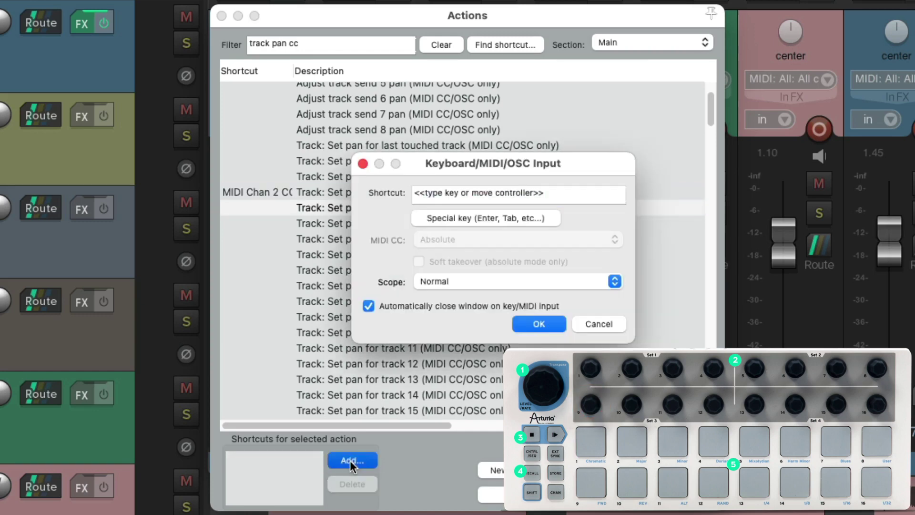
key("Down")
left_click(350, 460)
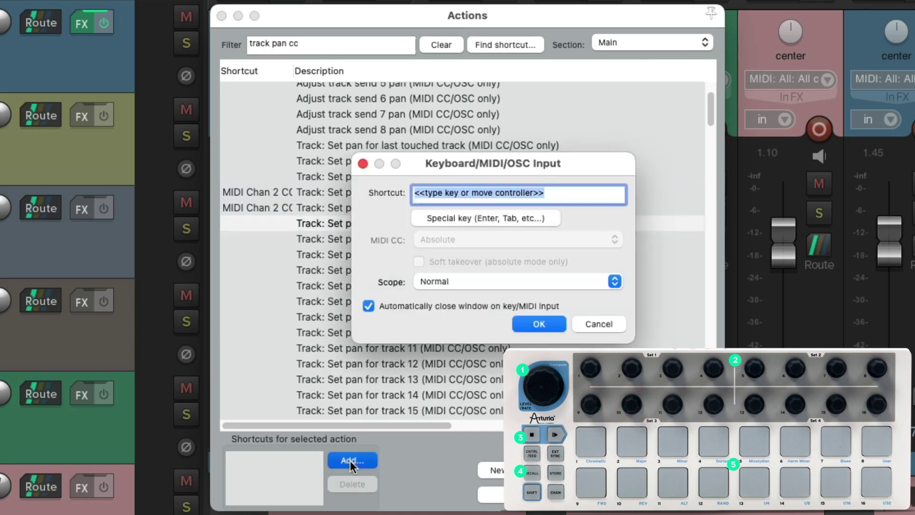
key("Down")
left_click(350, 461)
Assign knobs 13 to 16 to the set-pan actions for tracks 05 to 08.
key("Down")
left_click(350, 460)
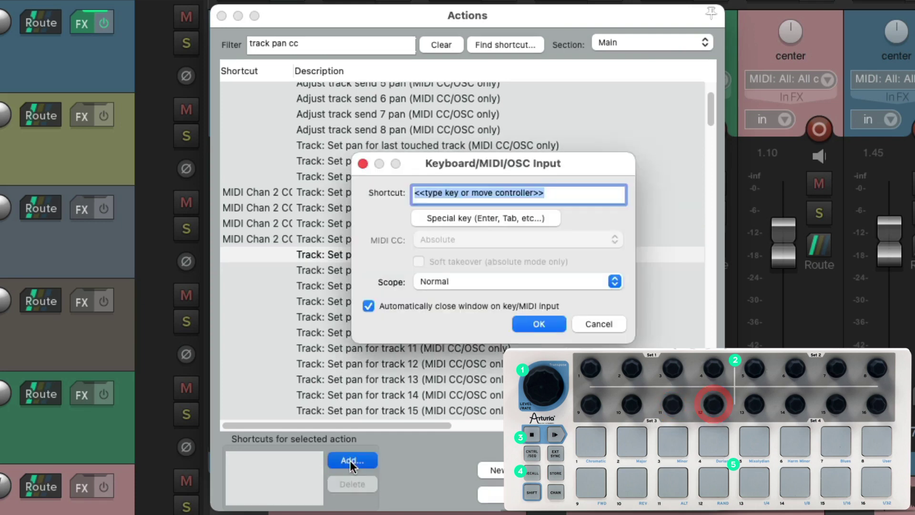
key("Down")
left_click(350, 461)
key("Down")
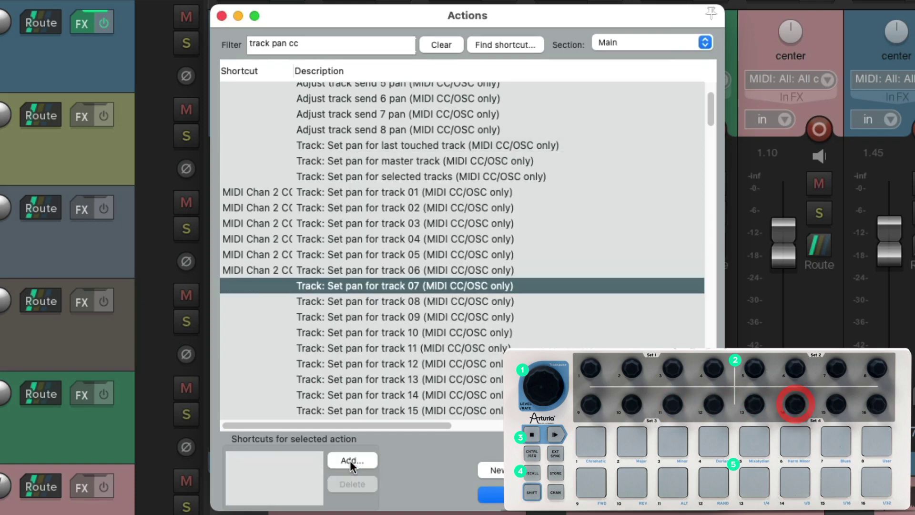
left_click(350, 460)
key("Down")
left_click(350, 461)
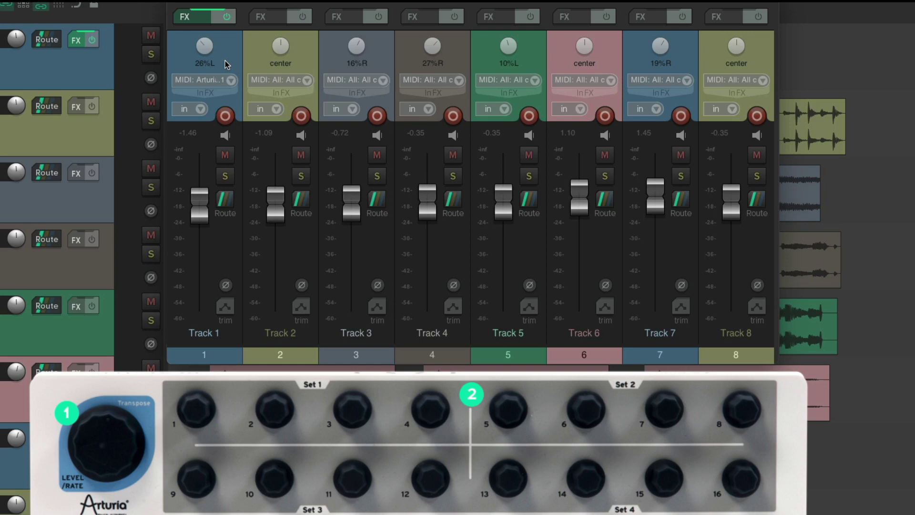
Filter the action list by "toggle track solo" and assign controller pad 1 to "Track: Toggle solo for track 01".
key("shift+slash")
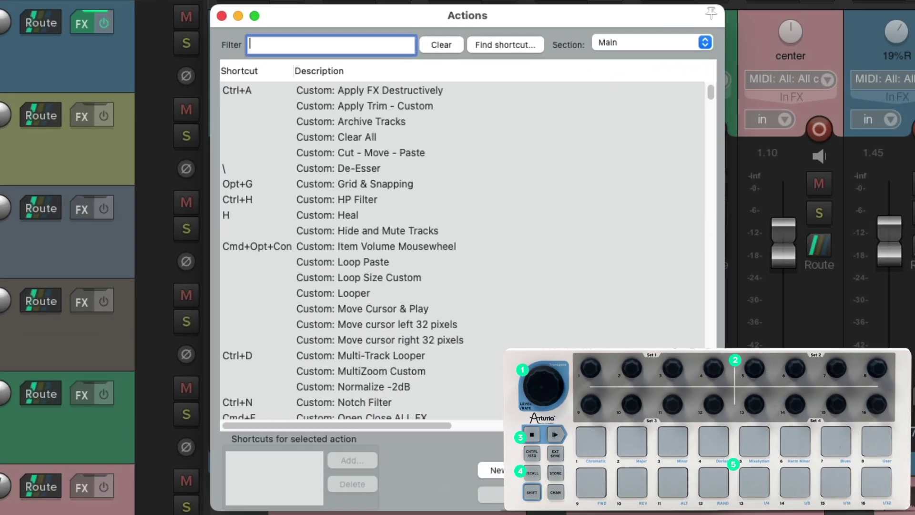
type("toggle track solo")
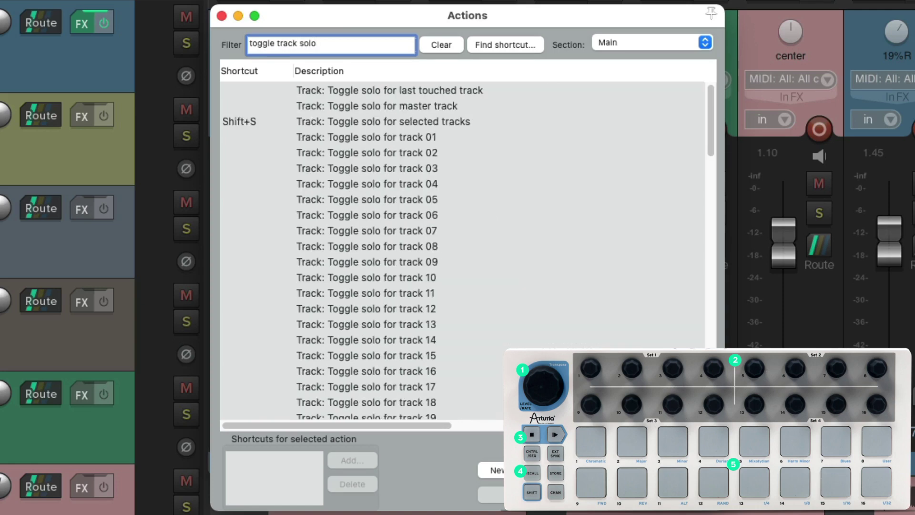
left_click(461, 141)
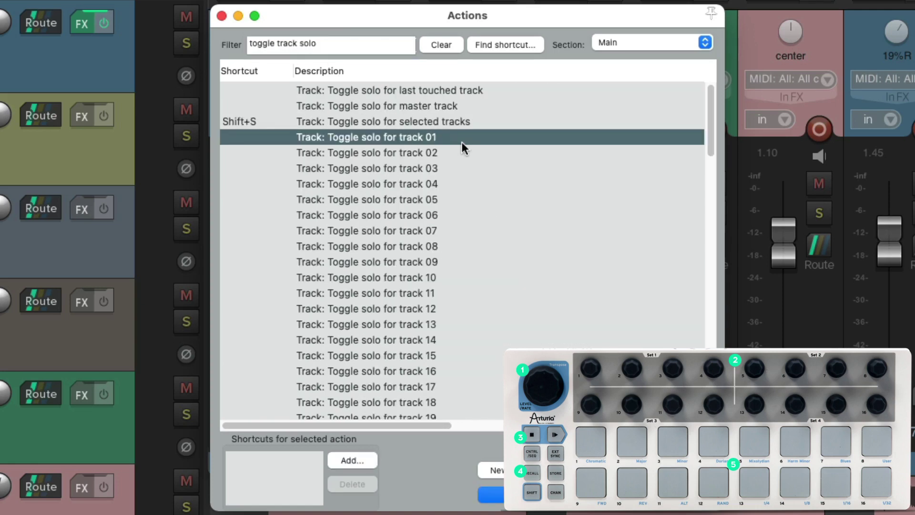
left_click(360, 460)
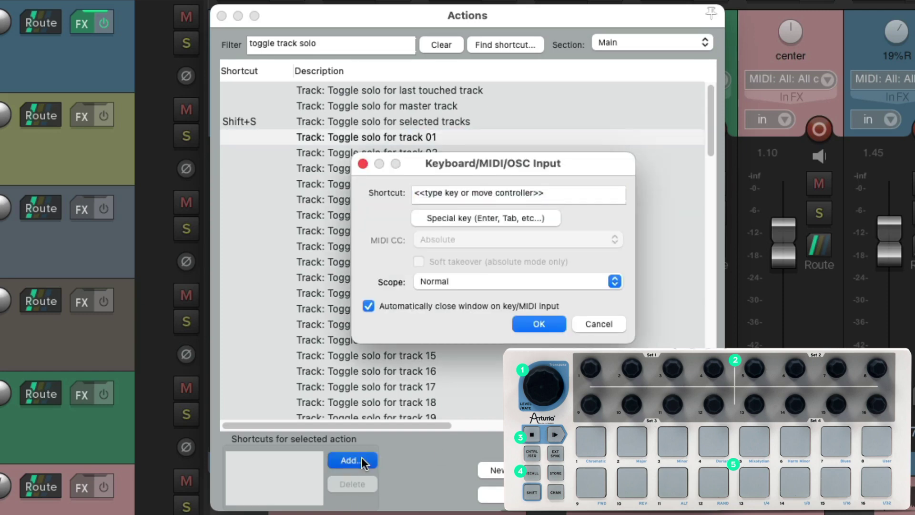
Assign pads 2 to 4 to the toggle-solo actions for tracks 02 to 04.
key("Down")
left_click(361, 456)
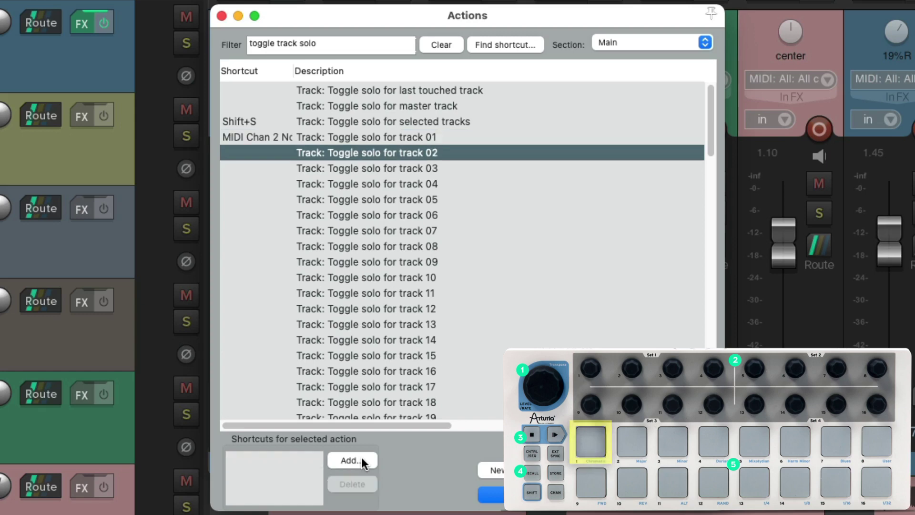
key("Down")
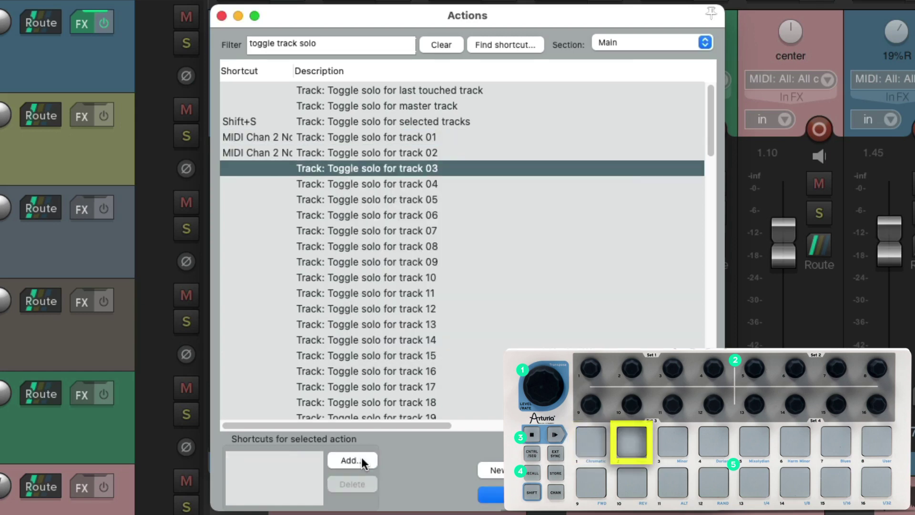
left_click(362, 459)
key("Down")
left_click(361, 457)
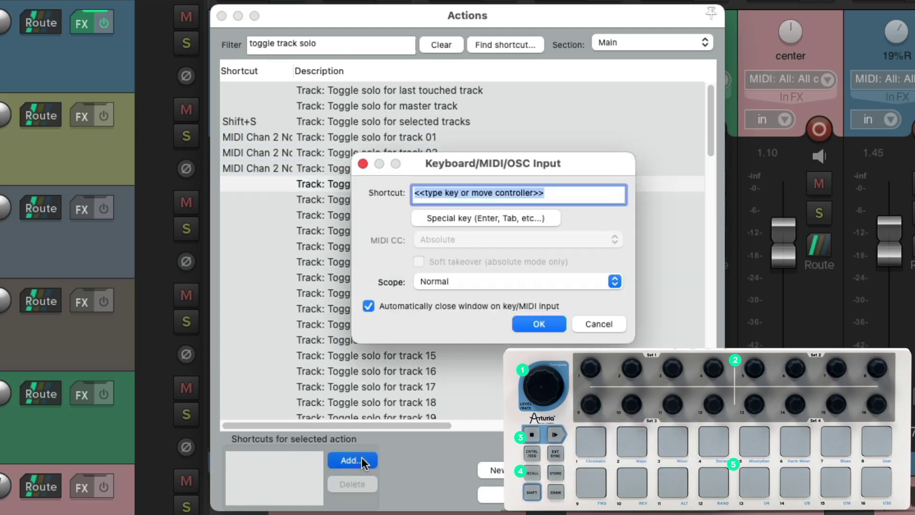
Assign pads 5 to 8 to the toggle-solo actions for tracks 05 to 08, using MIDI Chan 2 Note 74 for track 07.
key("Down")
left_click(357, 459)
key("Down")
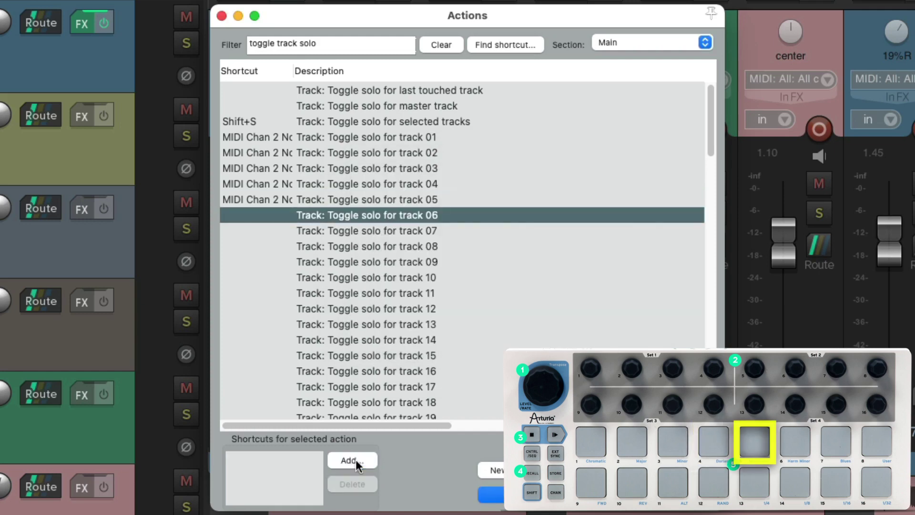
left_click(356, 459)
key("Down")
left_click(356, 460)
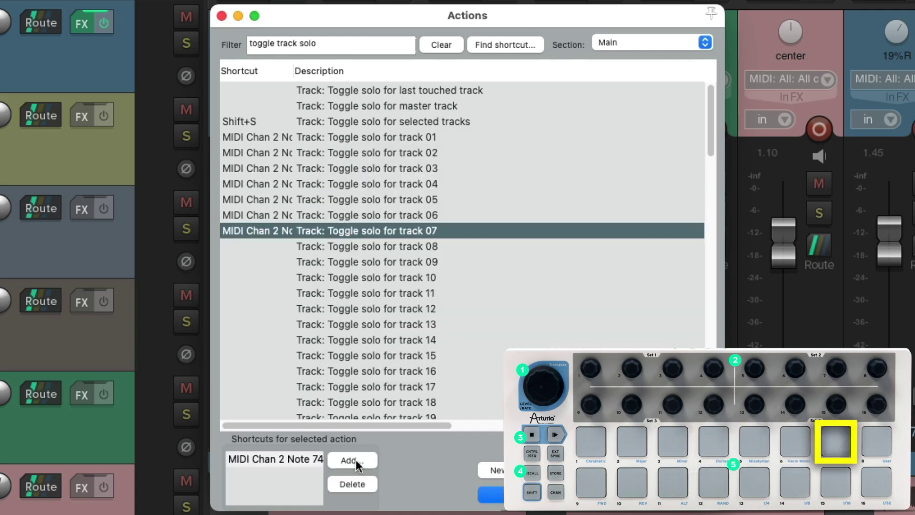
key("Down")
left_click(355, 460)
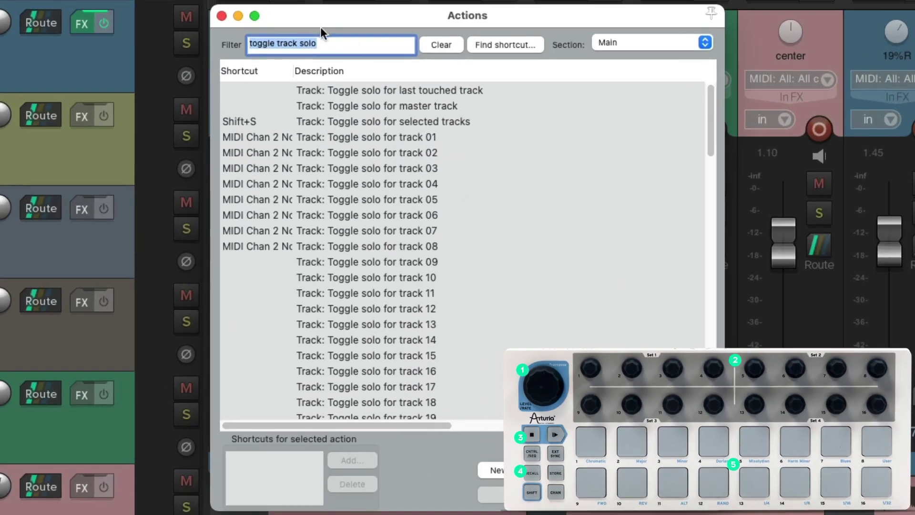
Change the action list filter to "toggle track mute".
left_click(307, 43)
double_click(307, 43)
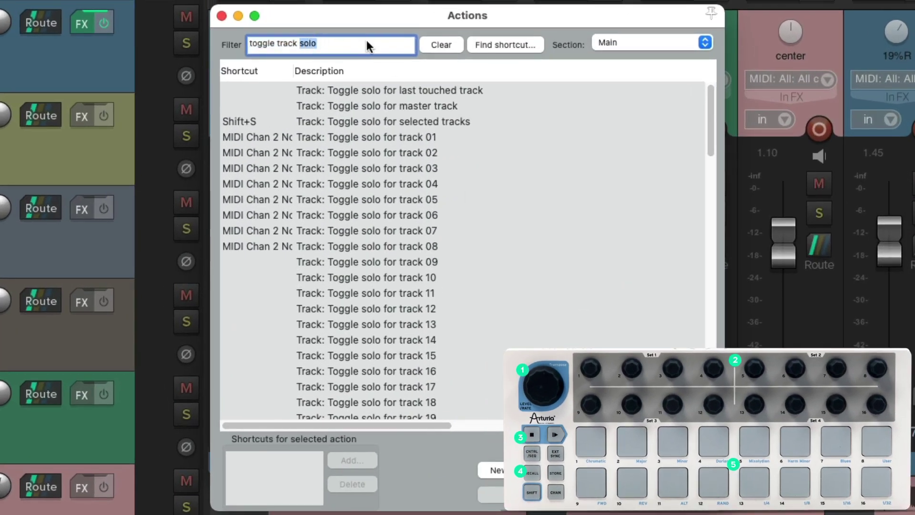
type("mute")
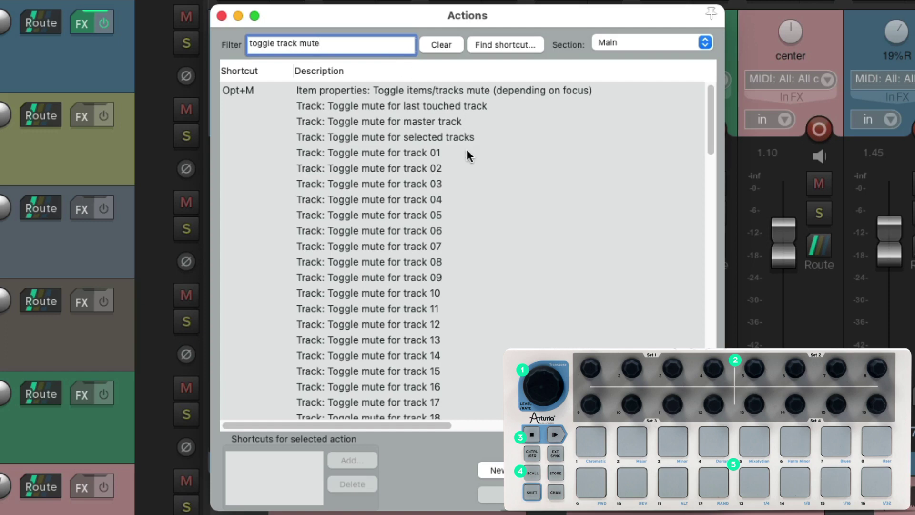
Assign controller pads 9 to 12 to the toggle-mute actions for tracks 01 to 04, using MIDI Chan 2 Note 62 for track 03.
left_click(413, 152)
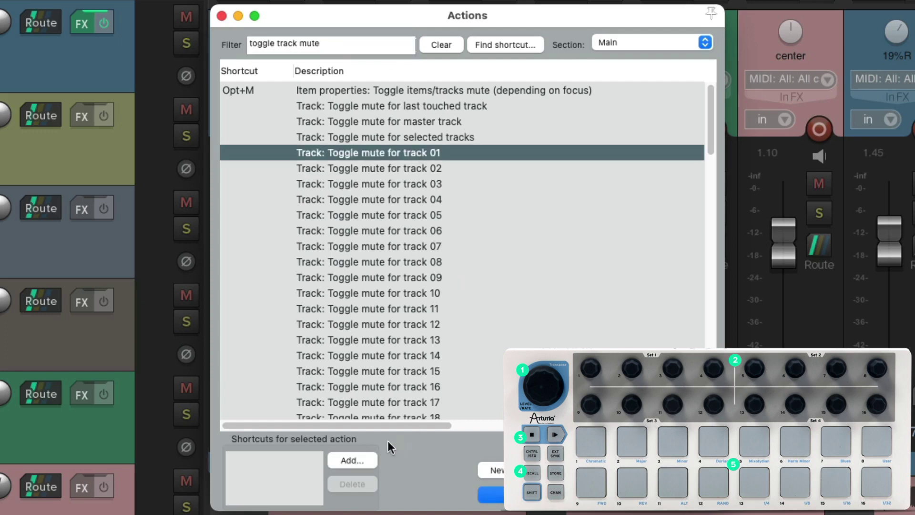
left_click(362, 460)
key("Down")
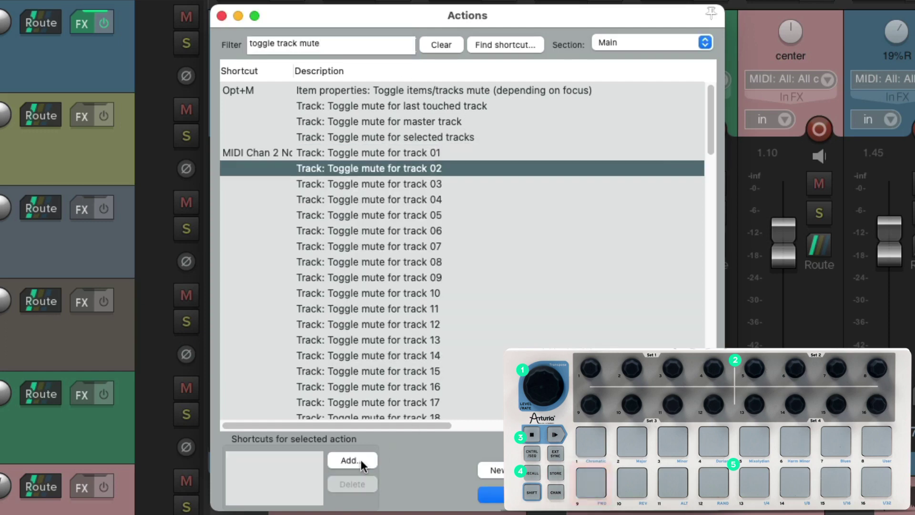
left_click(361, 460)
key("Down")
left_click(352, 460)
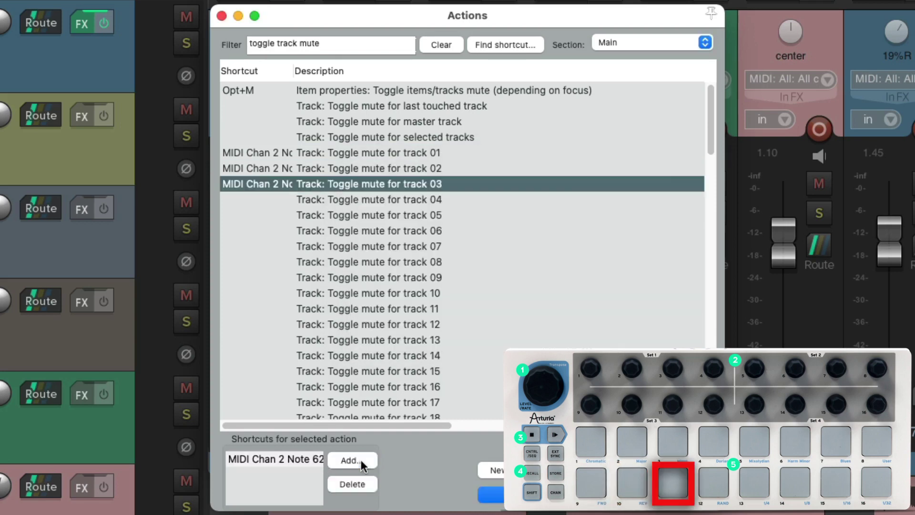
key("Down")
left_click(352, 460)
Assign controller pads 13 to 16 to the toggle-mute actions for tracks 05 to 08.
key("Down")
left_click(361, 460)
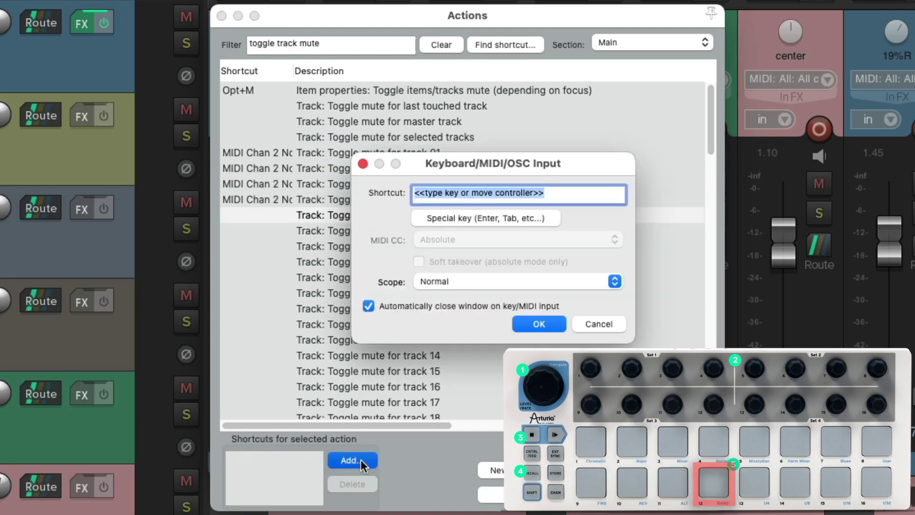
key("Down")
left_click(361, 460)
key("Down")
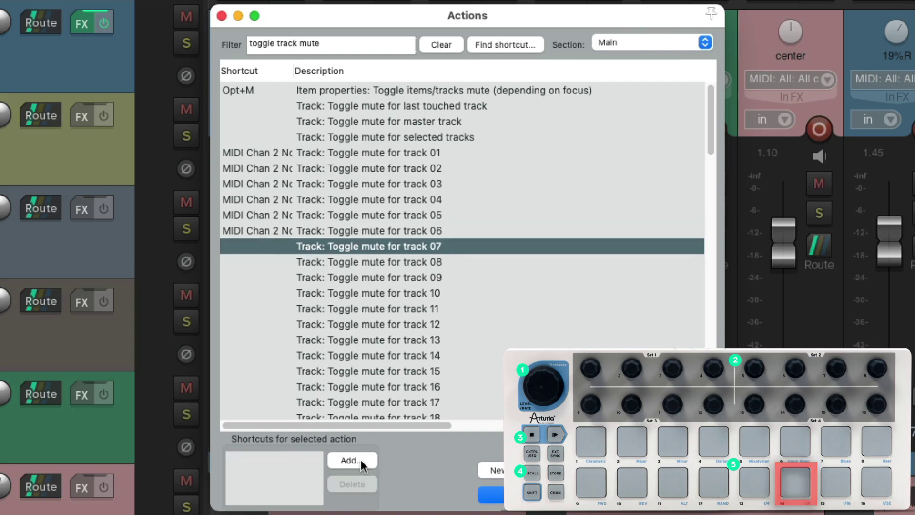
left_click(361, 460)
key("Down")
left_click(361, 459)
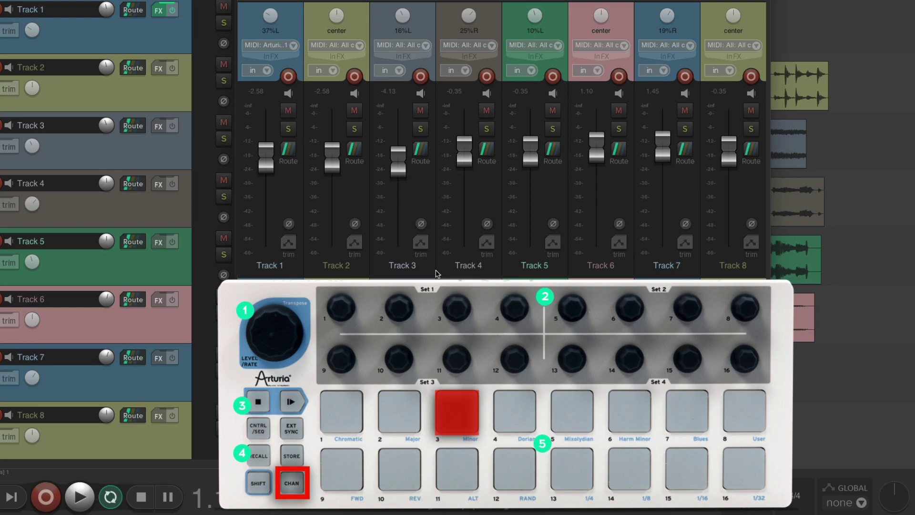
Filter the action list by "track vol cc" and assign MIDI Chan 3 CC 10 (knob 1) to "Track: Set volume for selected tracks".
key("shift+slash")
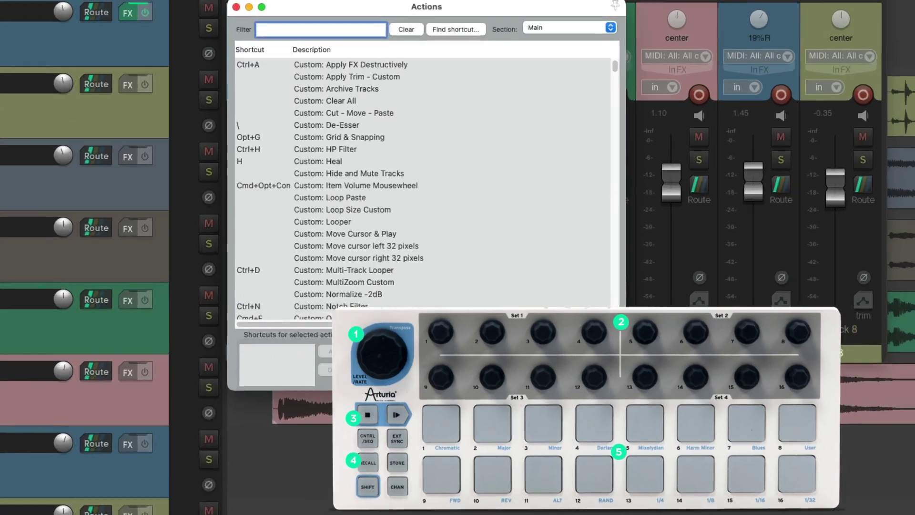
type("track vol cc")
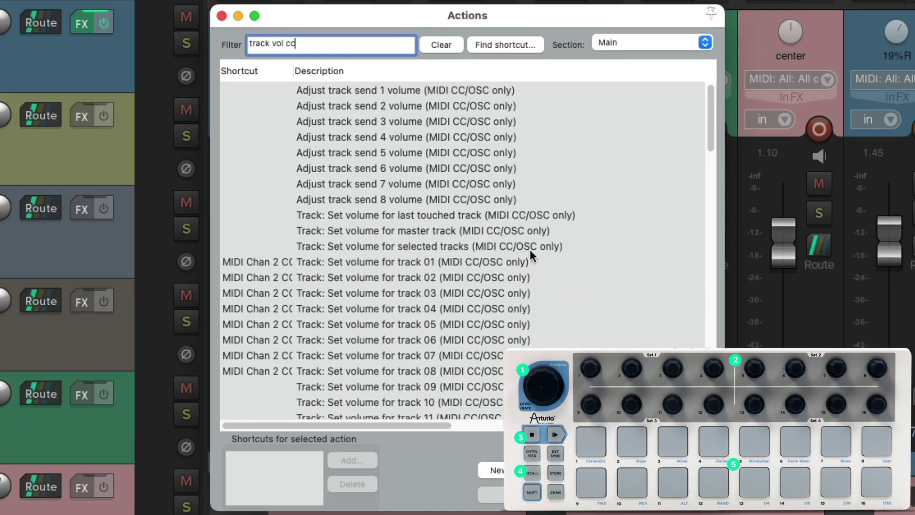
left_click(525, 248)
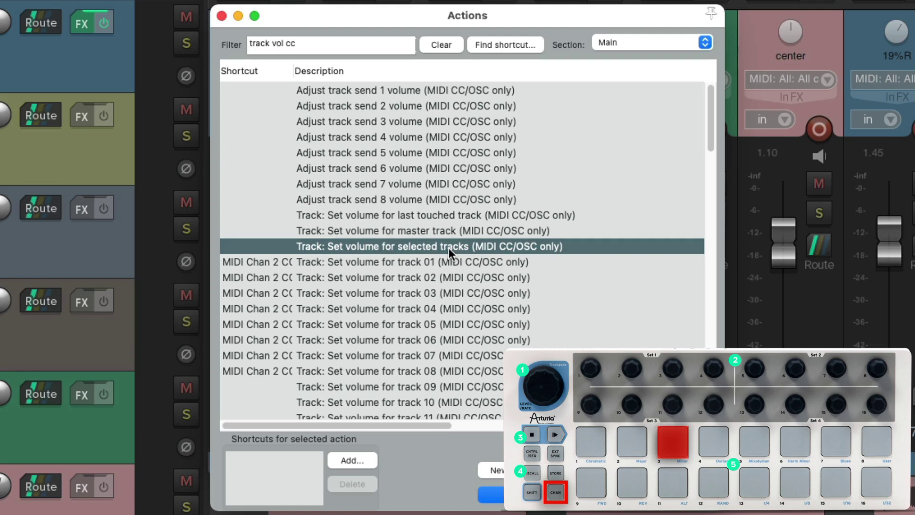
left_click(353, 461)
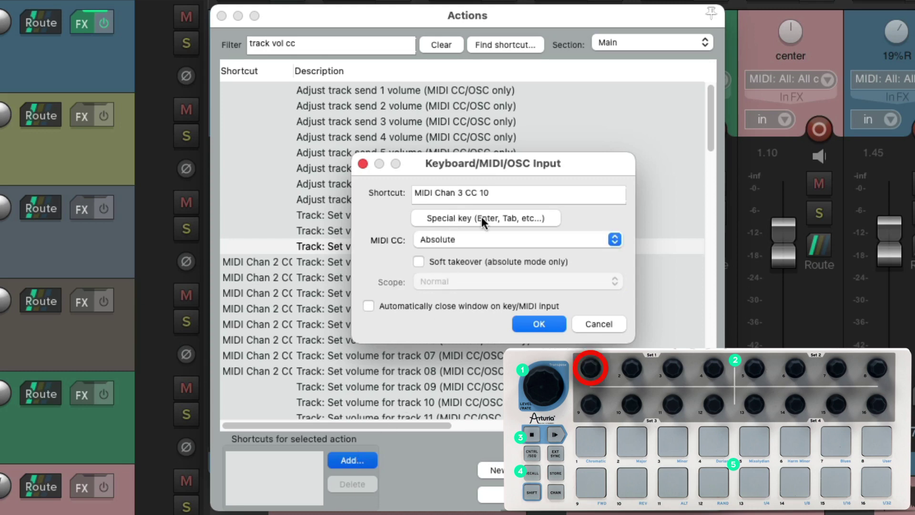
left_click(537, 324)
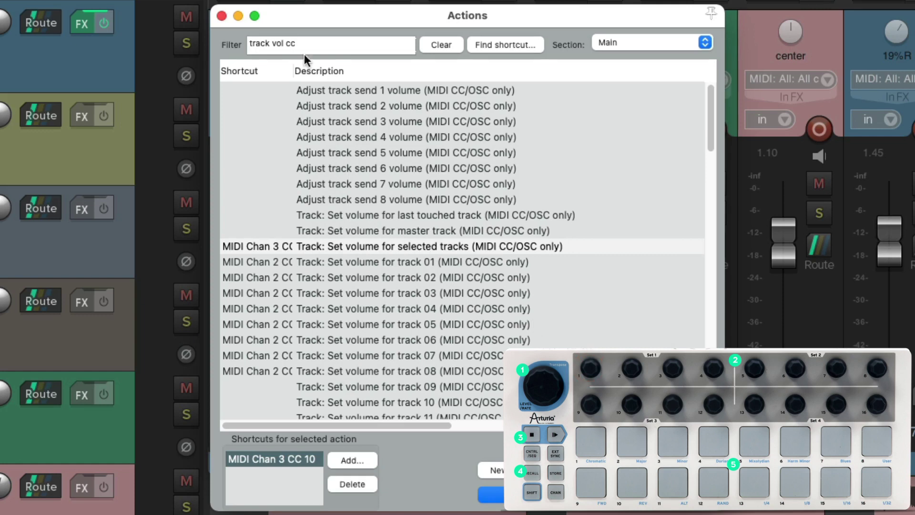
Filter the actions by "track pan cc" and assign MIDI Chan 3 CC 114 (knob 9) to "Track: Set pan for selected tracks".
double_click(280, 42)
type("pan")
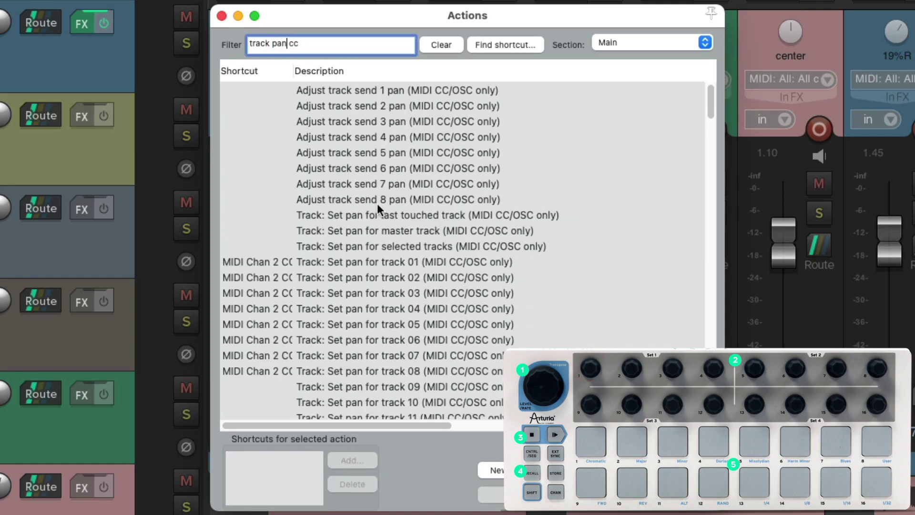
left_click(376, 246)
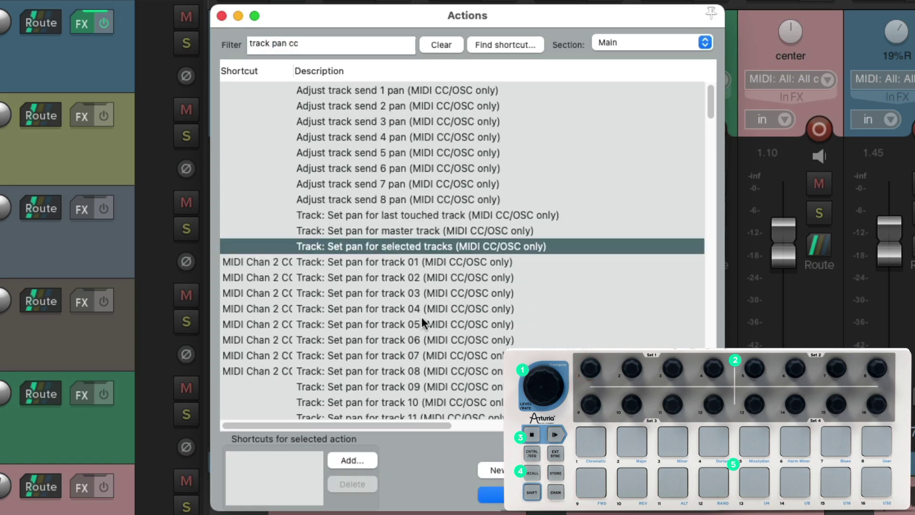
left_click(352, 460)
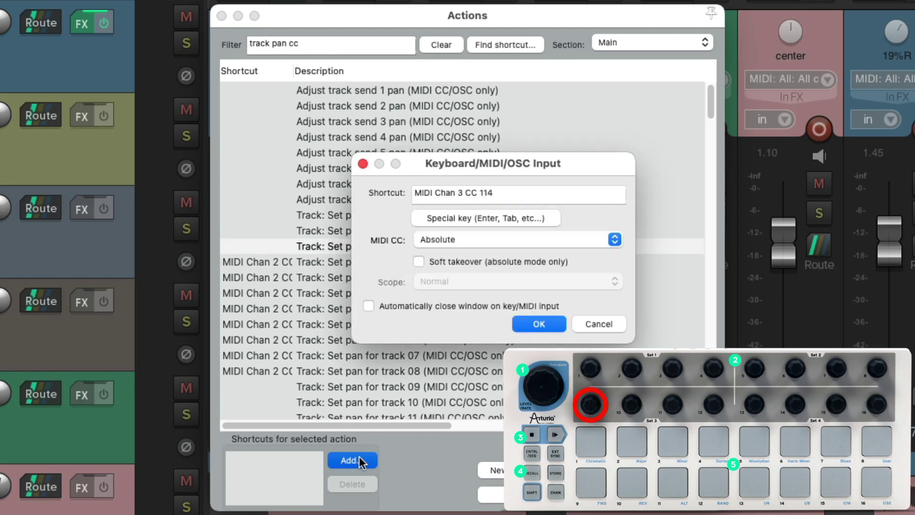
key("Return")
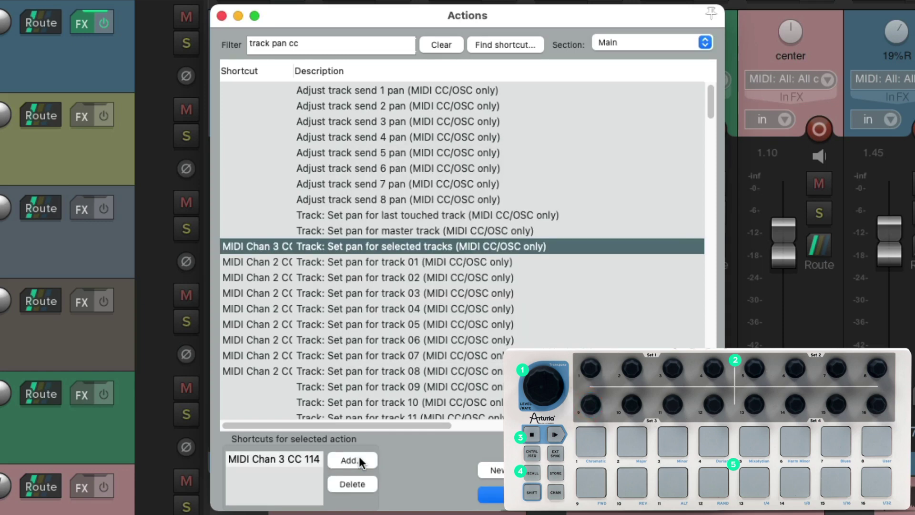
Filter the actions by "toggle track solo" and add MIDI Chan 3 Note 68 (pad 1) to "Track: Toggle solo for selected tracks".
triple_click(308, 41)
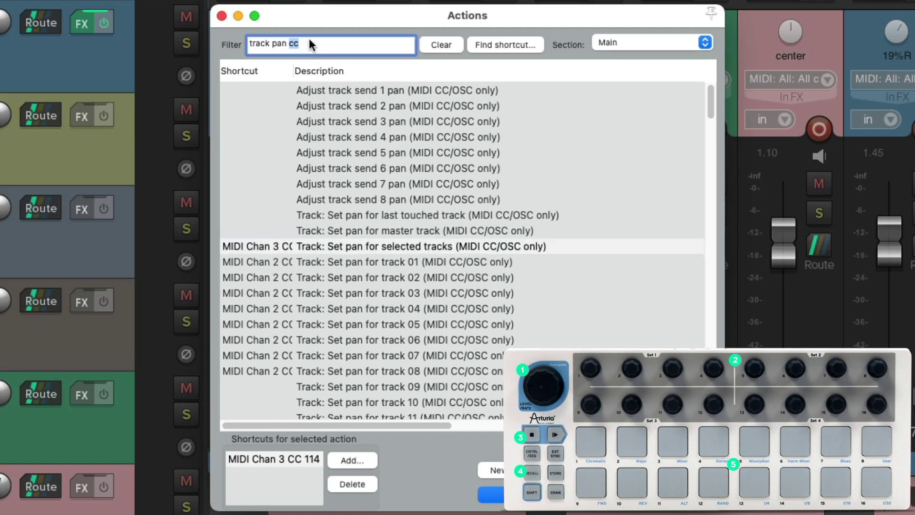
type("toggle track solo")
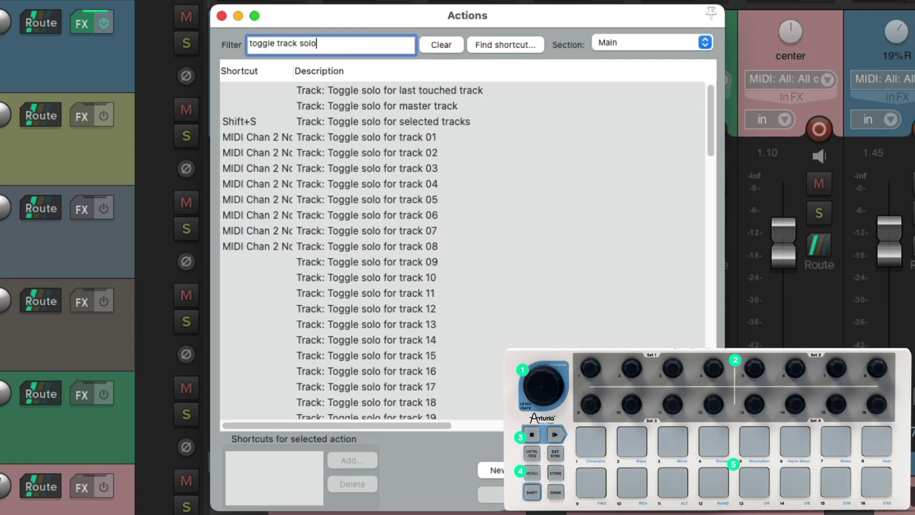
left_click(436, 123)
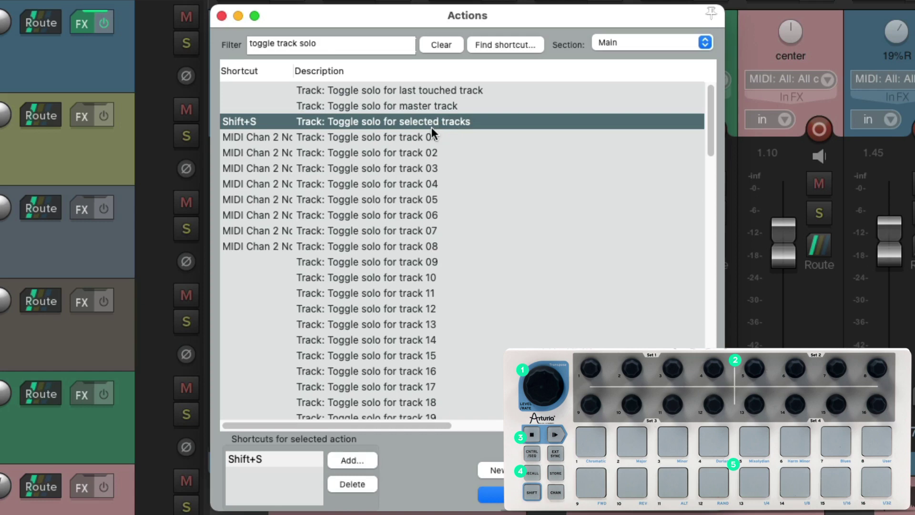
left_click(353, 461)
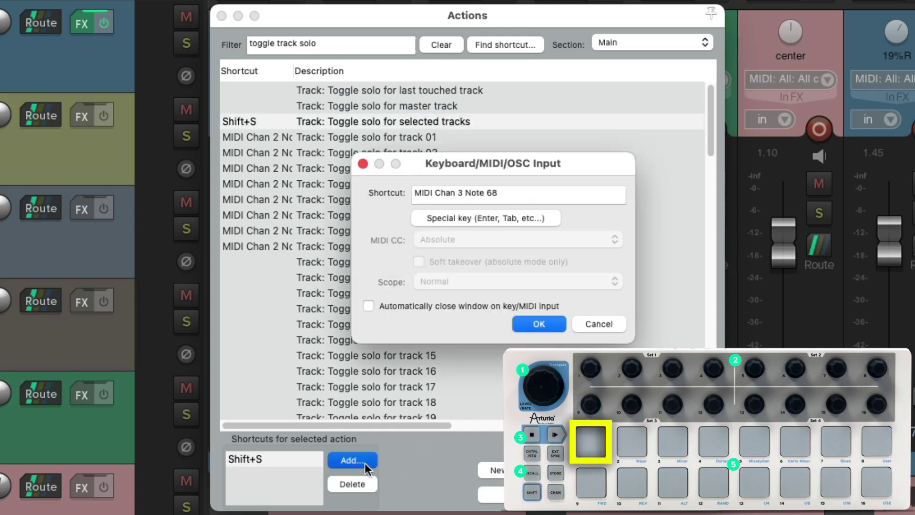
key("Return")
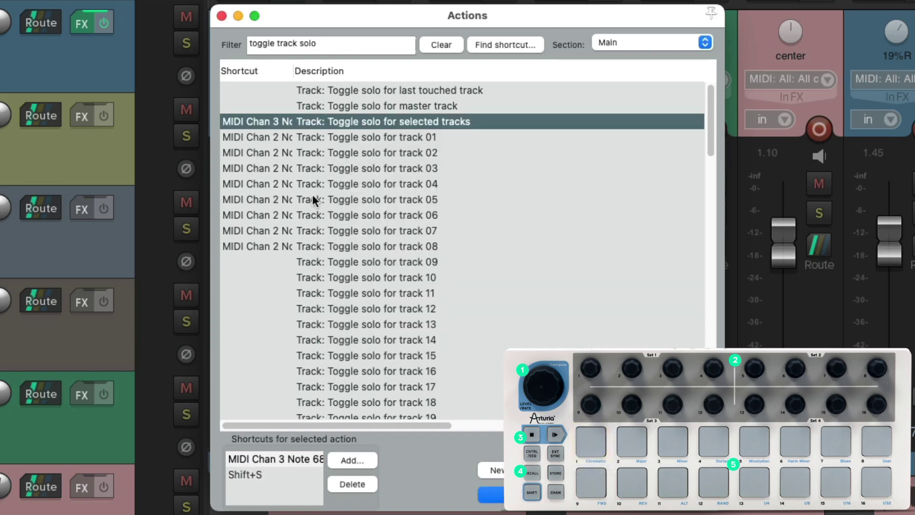
Filter the actions by "toggle track mute" and assign MIDI Chan 3 Note 60 (pad 9) to "Track: Toggle mute for selected tracks".
double_click(307, 45)
type("mute")
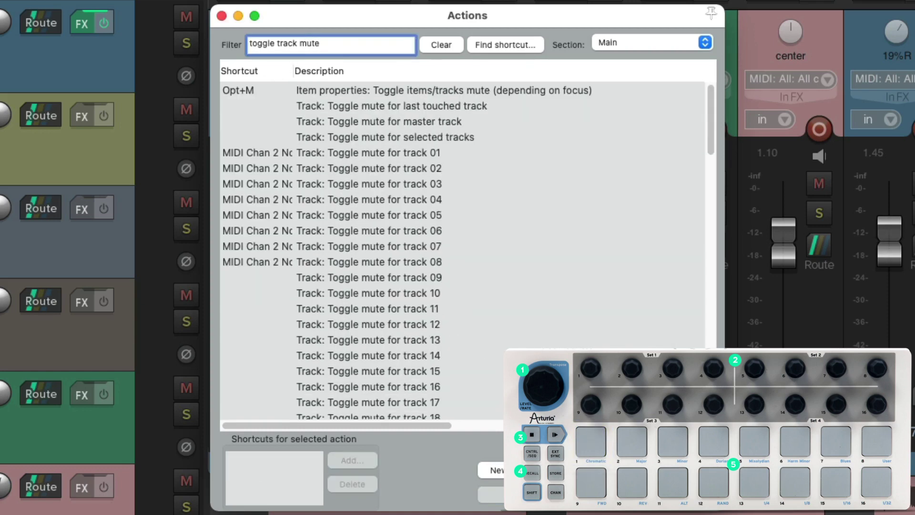
left_click(390, 138)
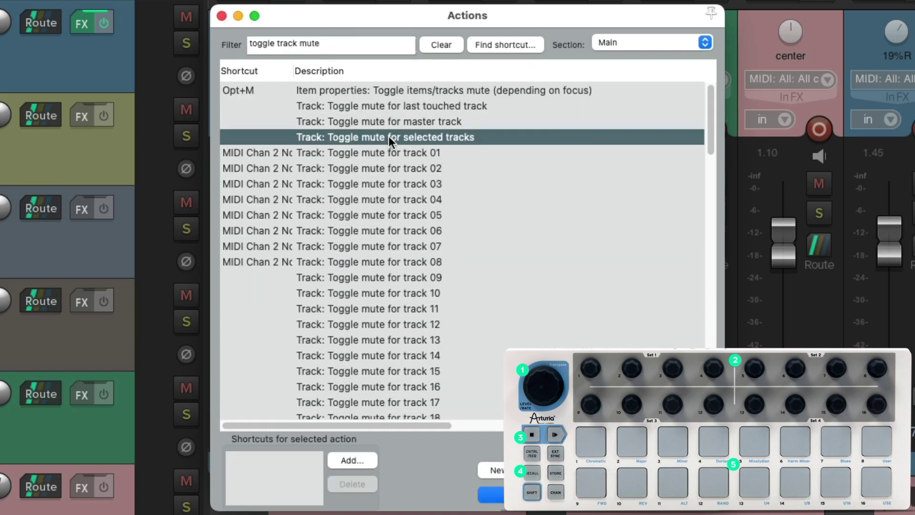
left_click(362, 461)
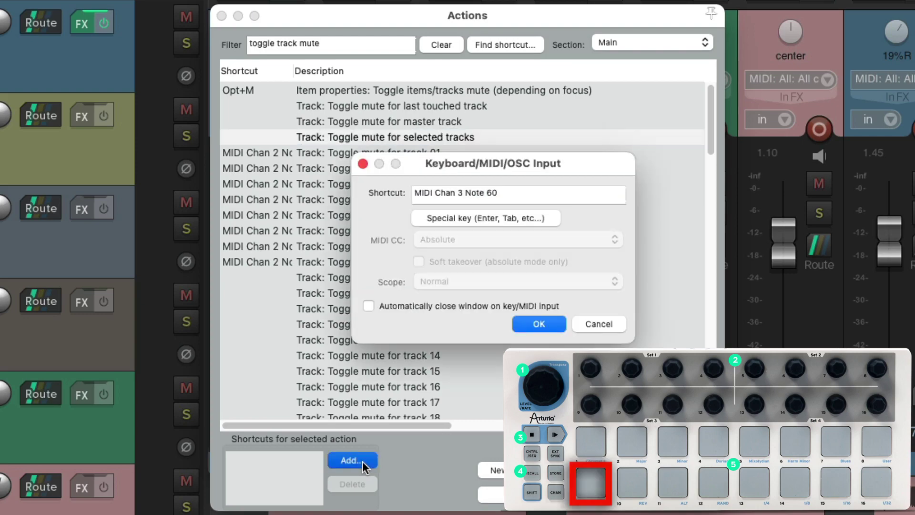
key("Return")
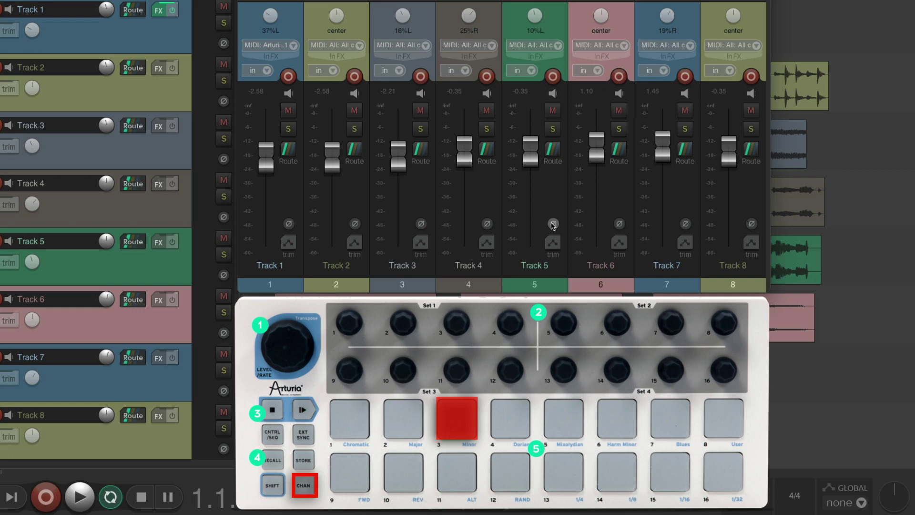
Try the selected-track controls in the mixer with Track 3 selected alone and with Tracks 1 to 3 selected together.
left_click(418, 283)
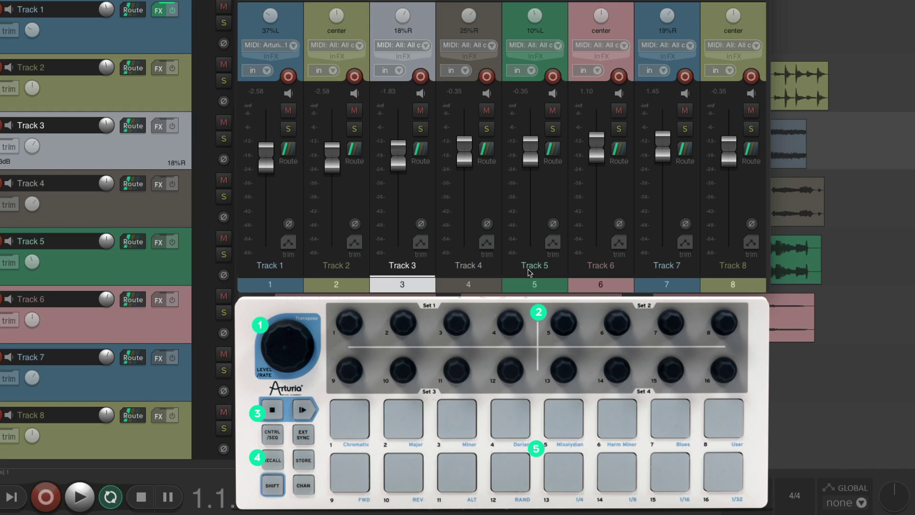
left_click(291, 287)
left_click(396, 287, "shift")
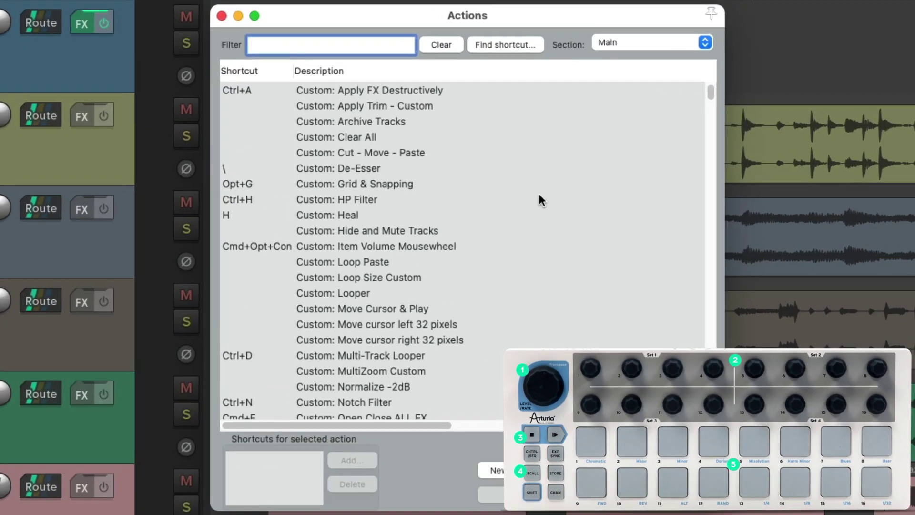
Filter the actions by "toggle track vol" and add MIDI Chan 3 Note 69 (pad 2) to "Track: Toggle track volume envelope visible".
type("toggle track vol")
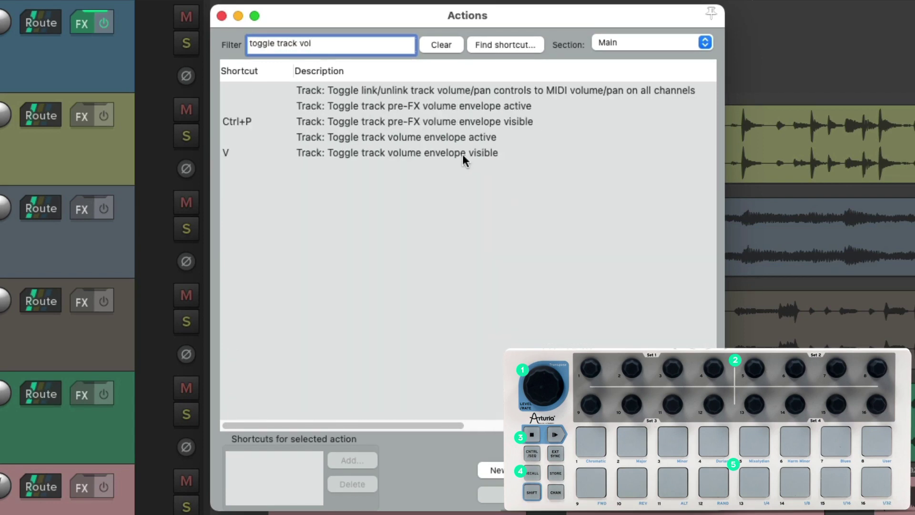
left_click(425, 158)
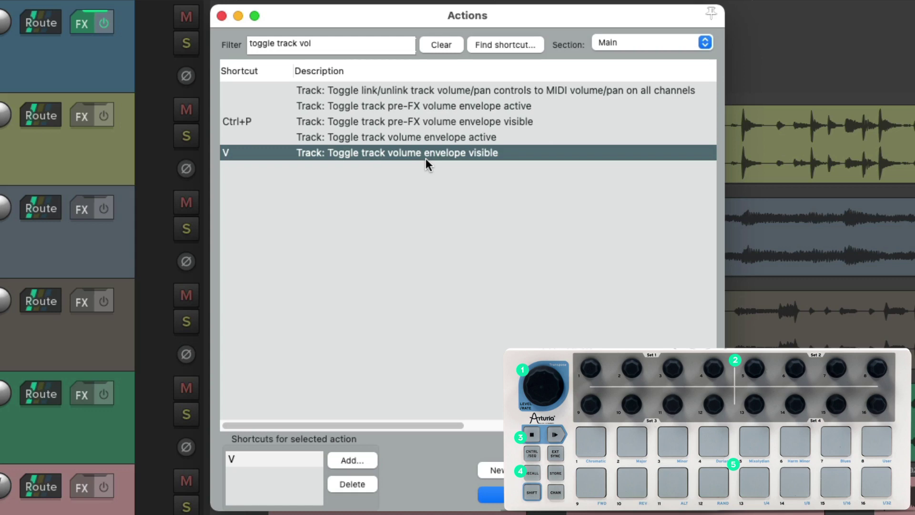
left_click(358, 462)
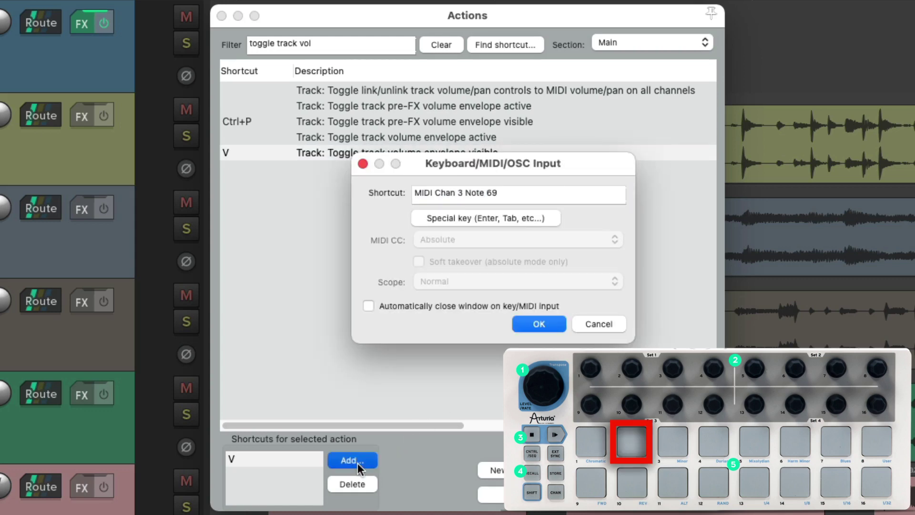
key("Return")
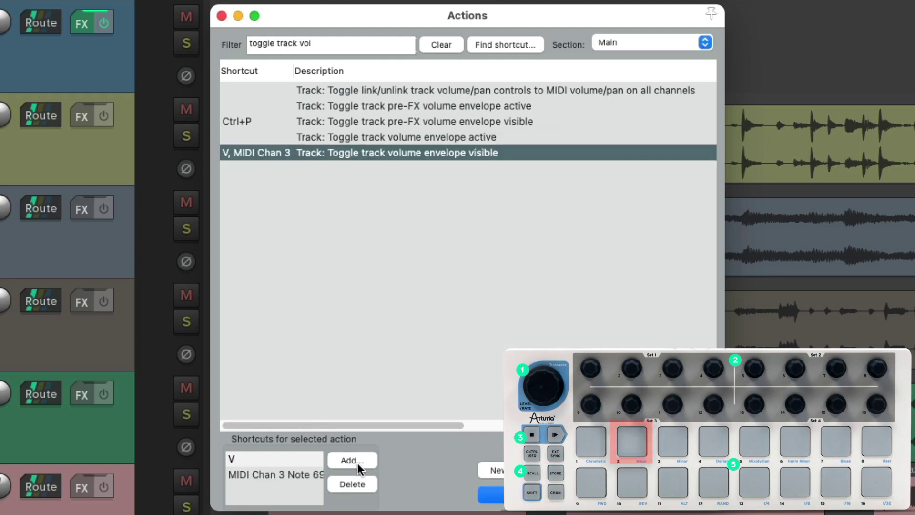
Filter the actions by "toggle track pan" and add MIDI Chan 3 Note 61 (pad 10) to "Track: Toggle track pan envelope visible".
key("BackSpace")
key("BackSpace")
key("BackSpace")
type("pan")
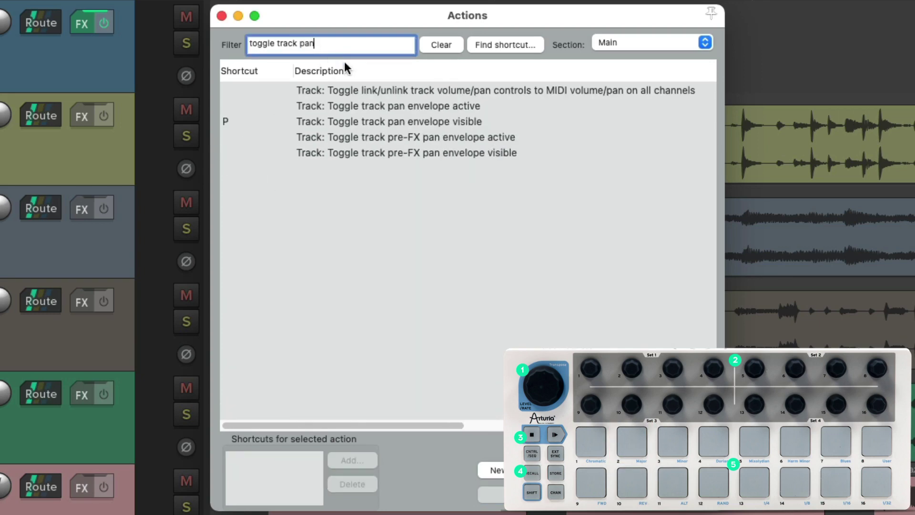
left_click(372, 121)
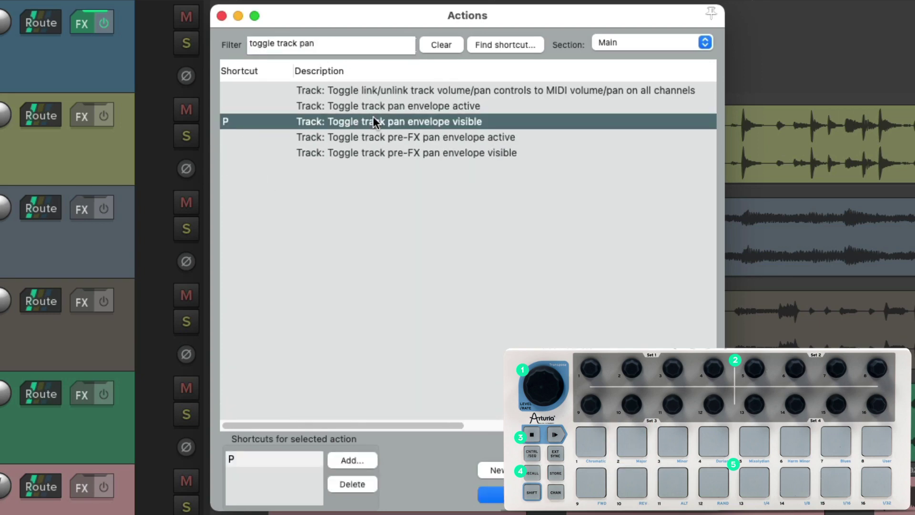
left_click(359, 460)
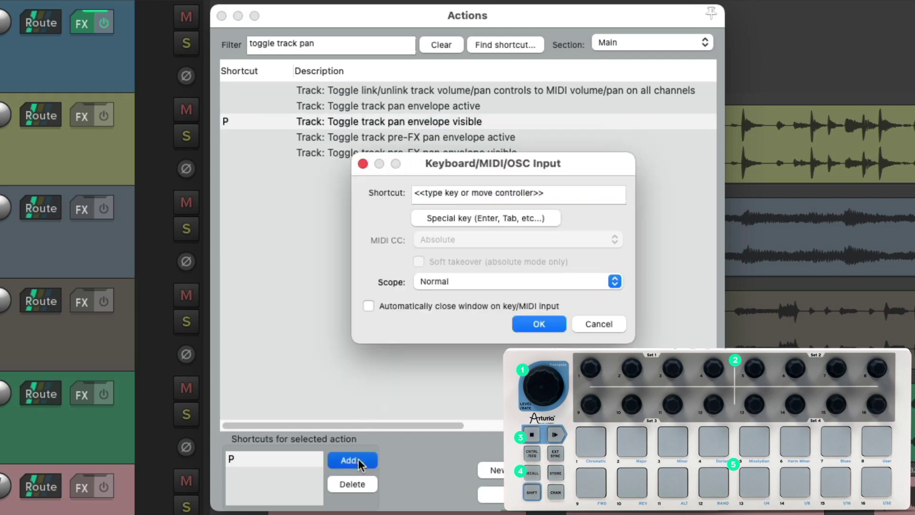
key("Return")
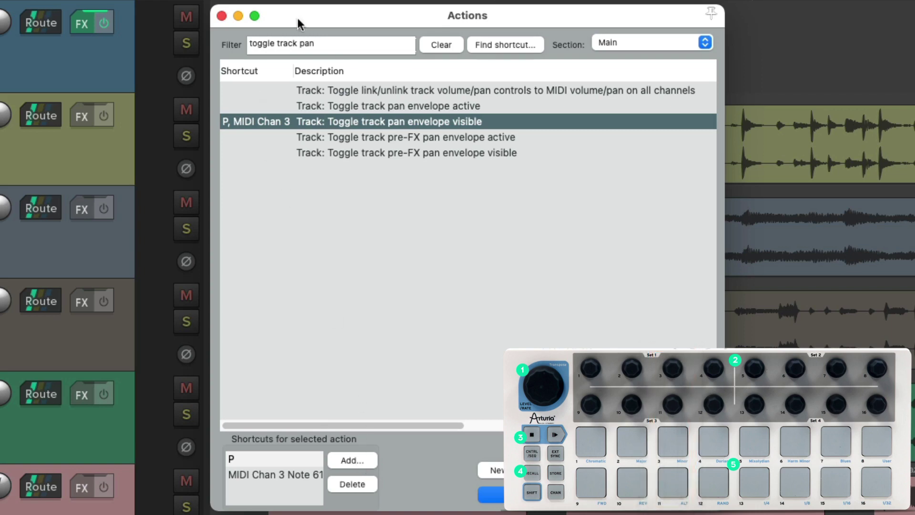
Filter the actions by "toggle track touch" and add MIDI Chan 3 Note 70 (pad 3) to "Automation: Toggle track between touch and trim/read modes".
double_click(308, 47)
type("touch")
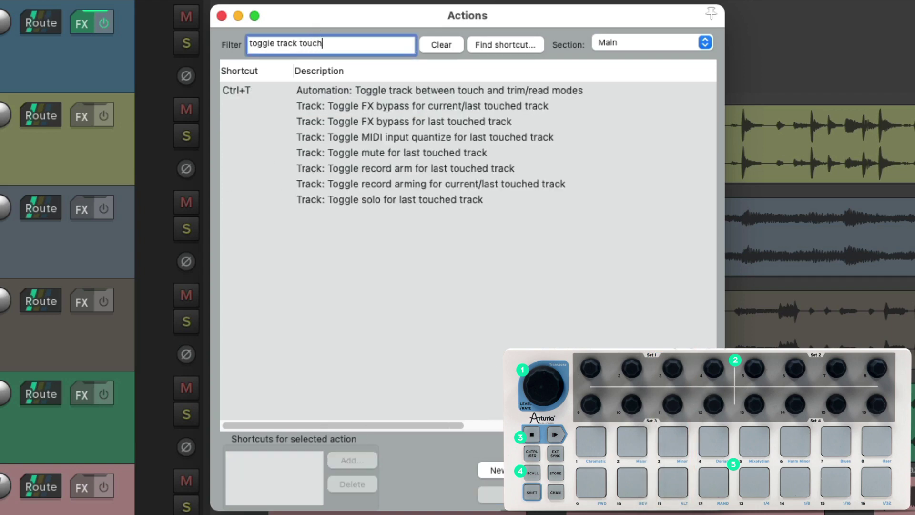
left_click(380, 94)
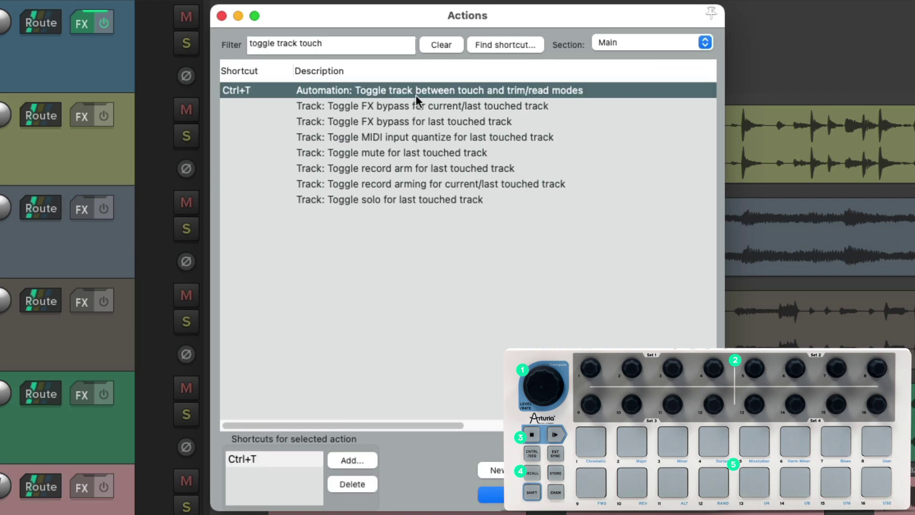
left_click(362, 460)
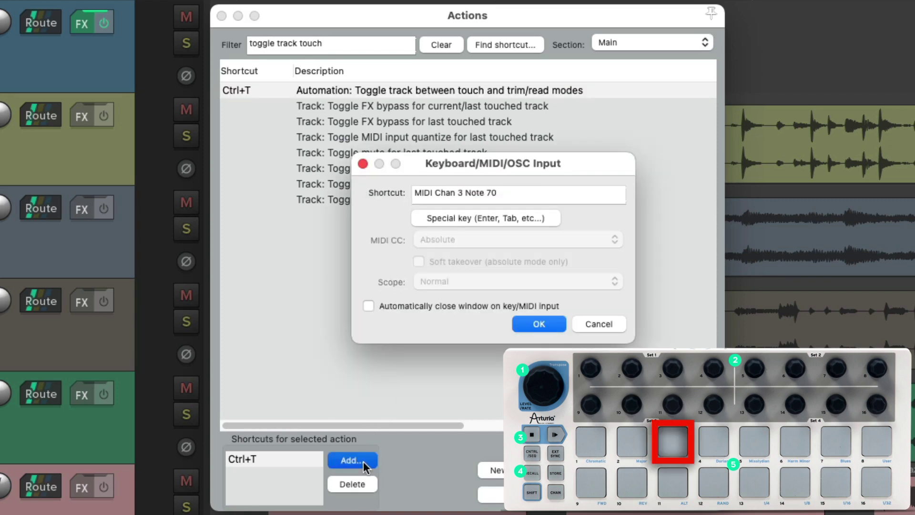
key("Return")
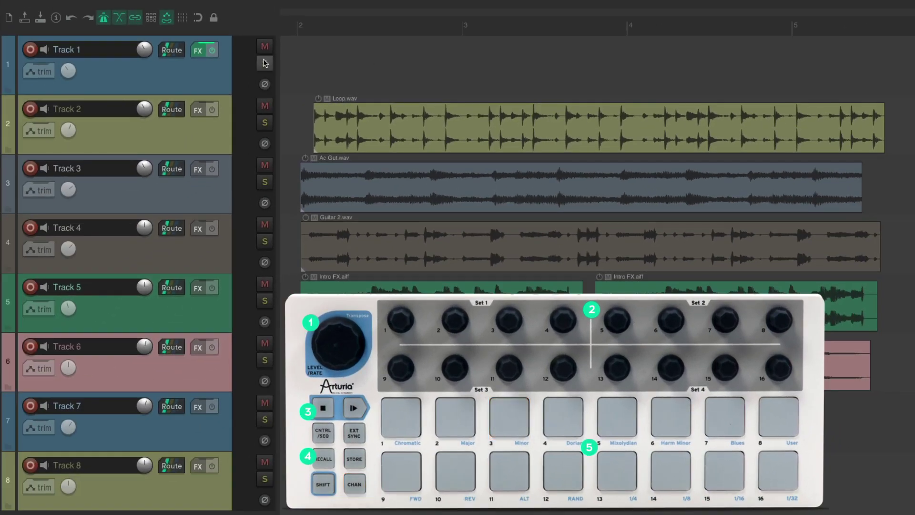
Show Track 1's volume and pan envelopes, and hide both again.
left_click(213, 85)
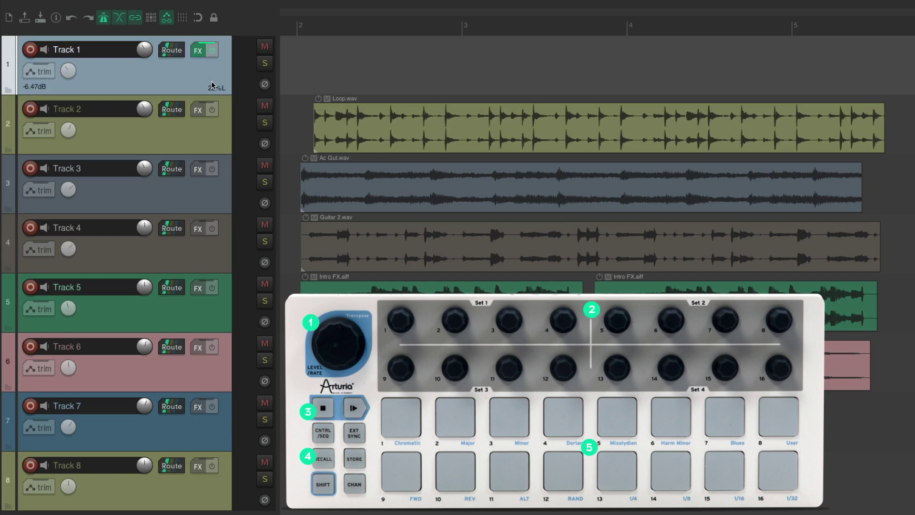
key("v")
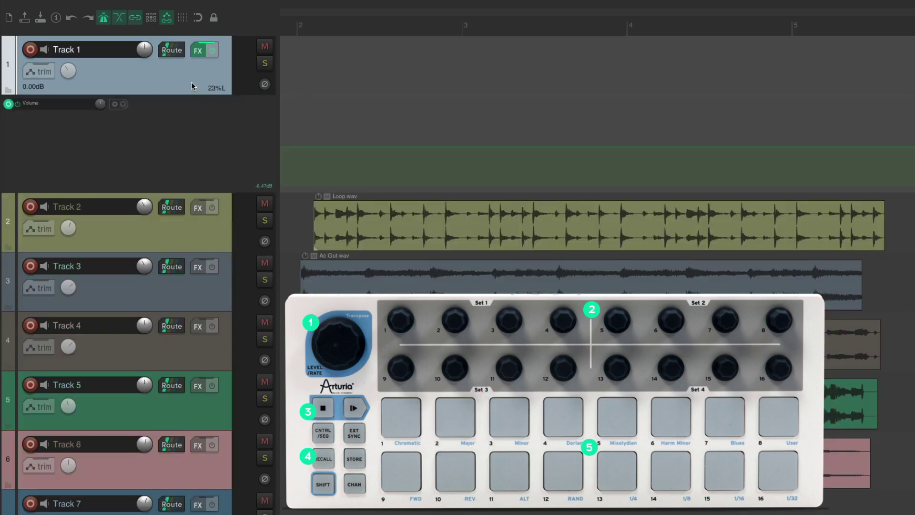
key("p")
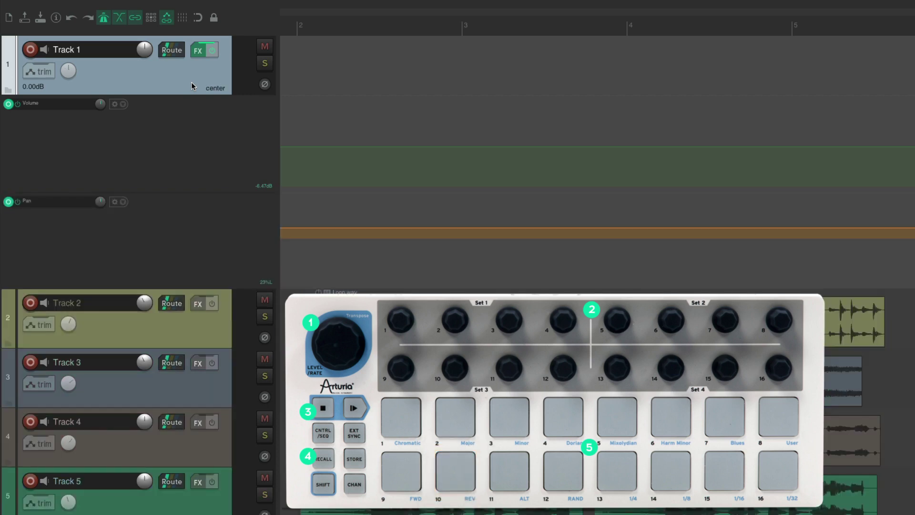
key("p")
key("v")
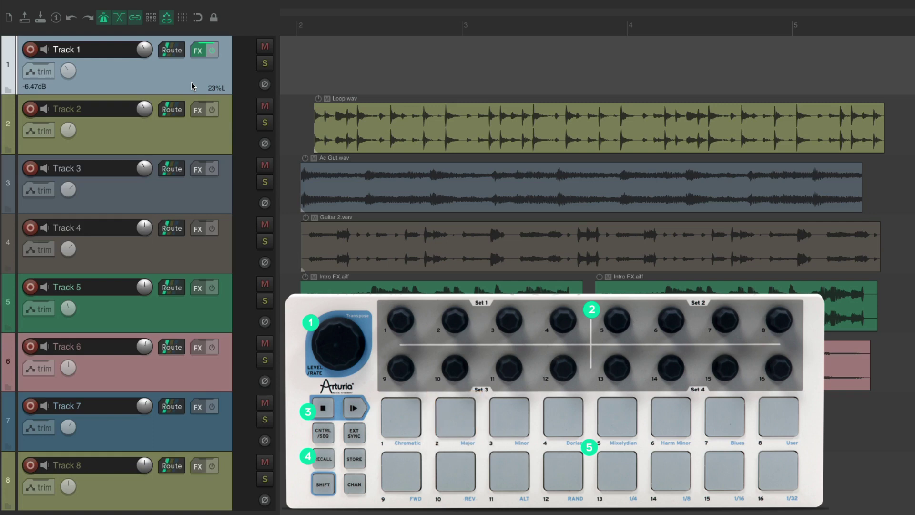
Try the selected-track controls in the mixer, setting Track 3's volume to -6.53 dB and pan to 10%L and toggling its mute.
key("ctrl+m")
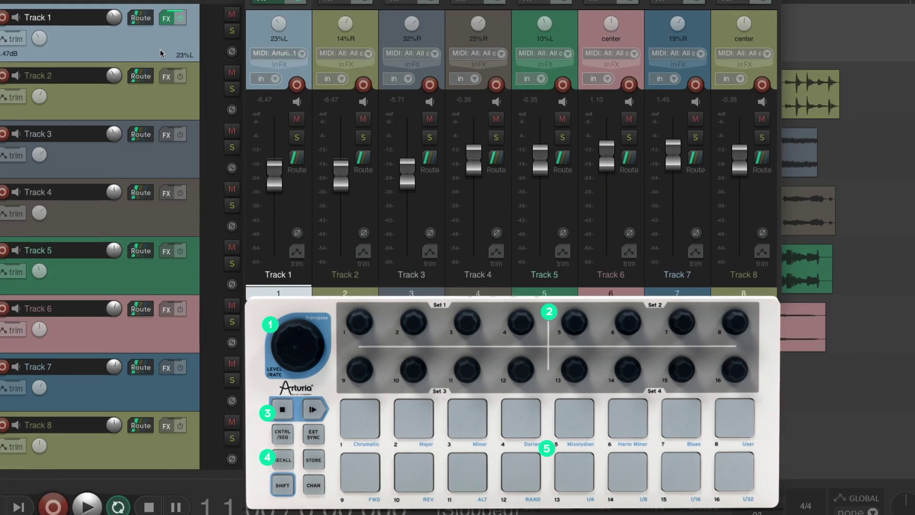
left_click(346, 286)
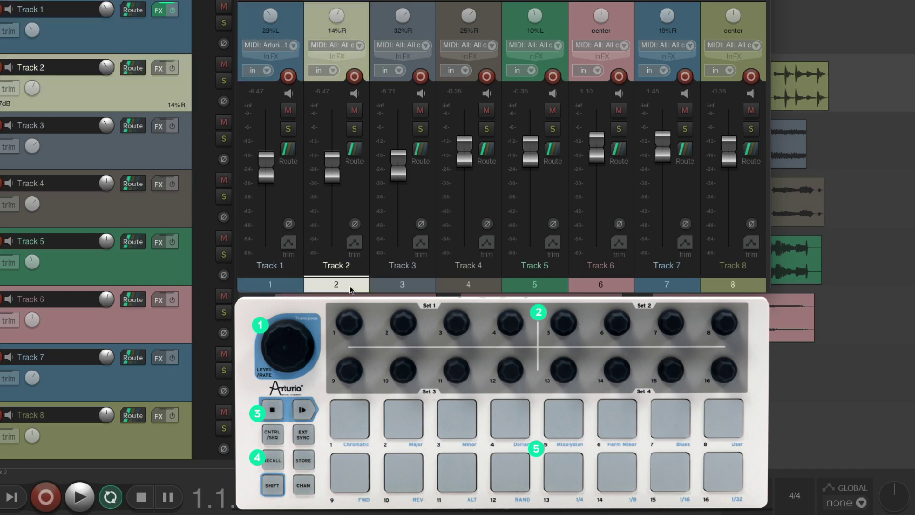
left_click(415, 285)
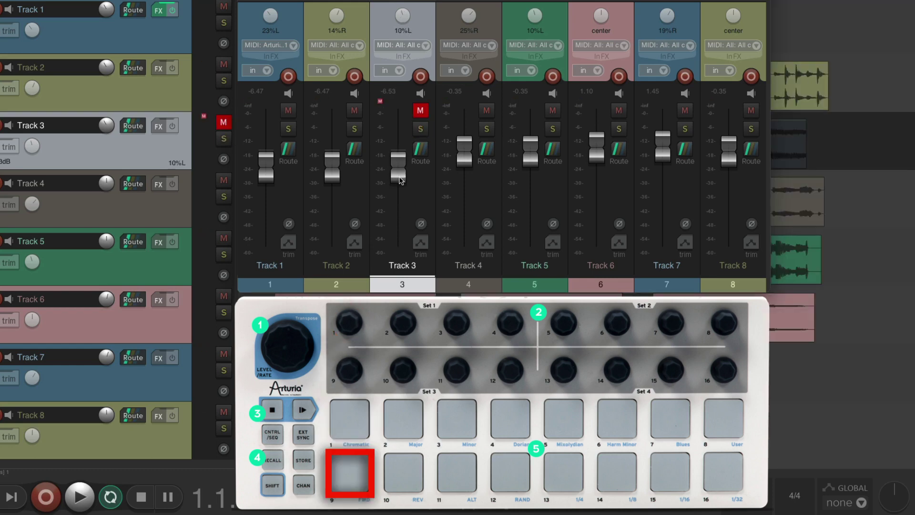
key("ctrl+m")
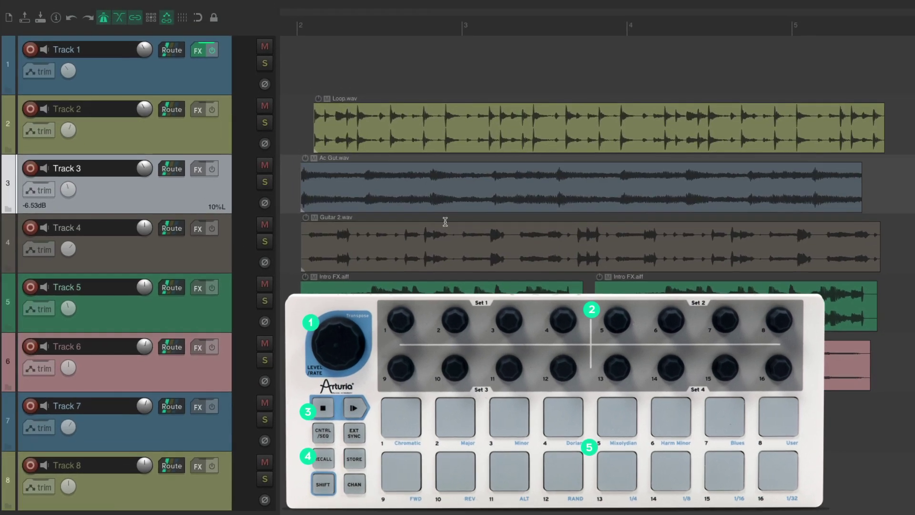
Test the volume and pan envelope toggles on Track 1 by showing and hiding both envelopes.
left_click(222, 85)
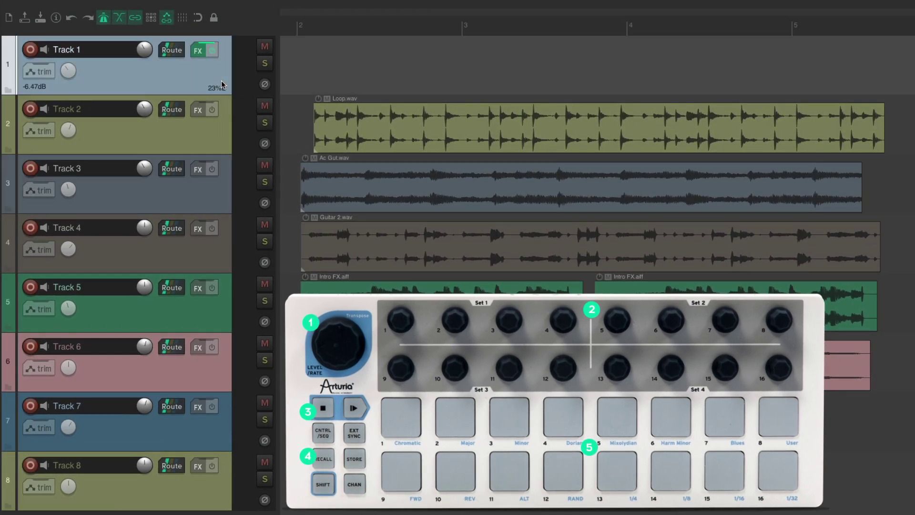
key("v")
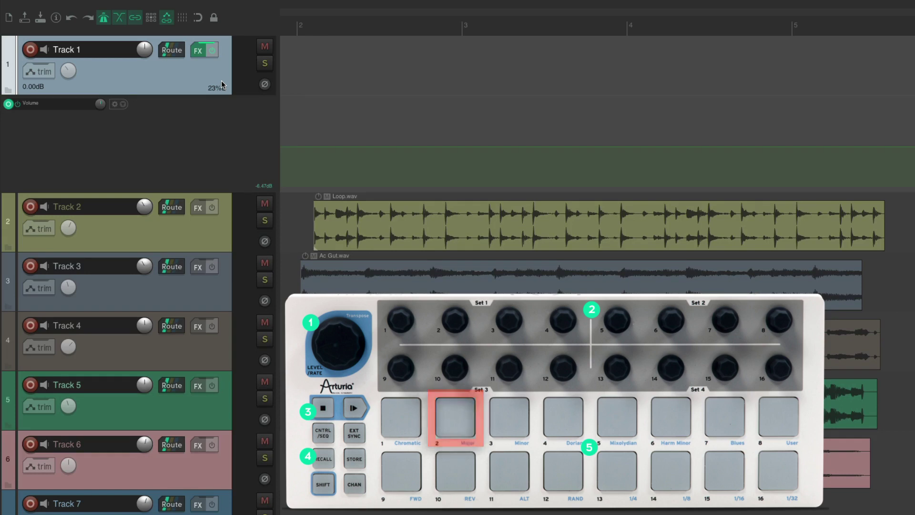
key("p")
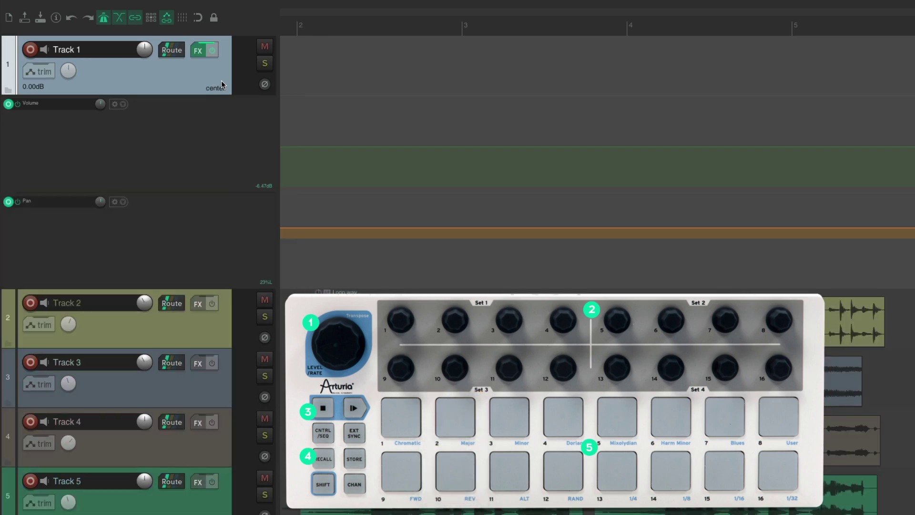
key("p")
key("v")
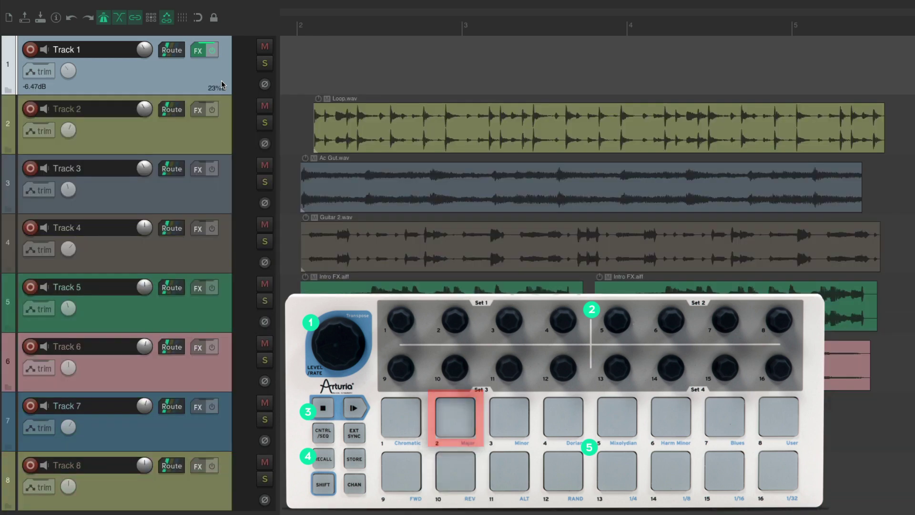
Show the mixer and try toggling touch automation mode for Track 3 alone and for Tracks 3 to 5 together.
key("ctrl+m")
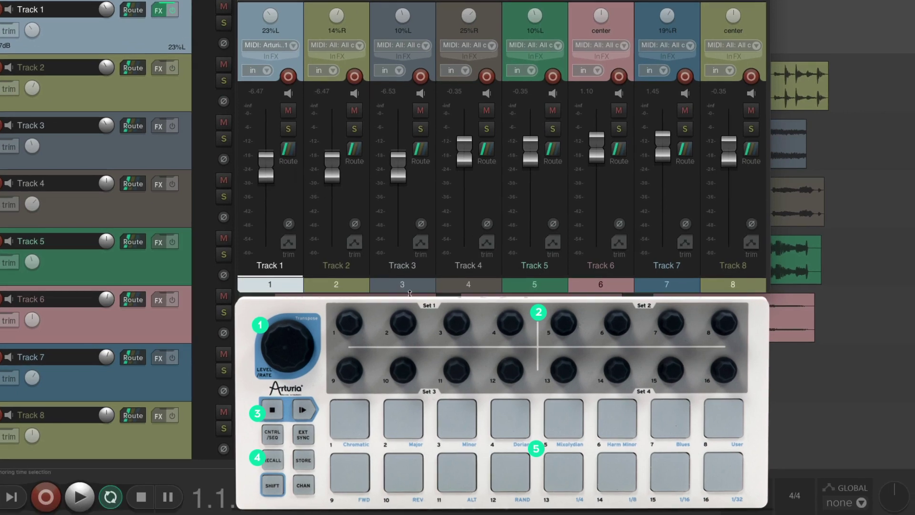
left_click(409, 286)
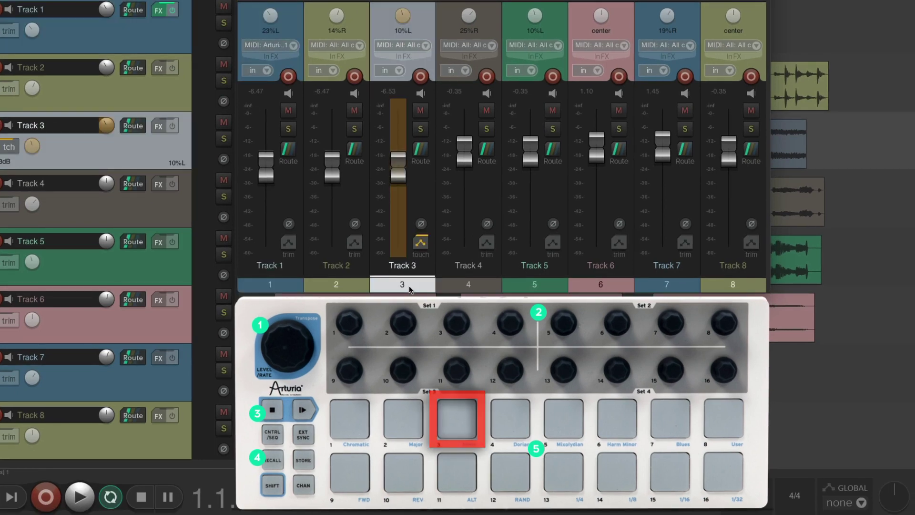
left_click(535, 285, "shift")
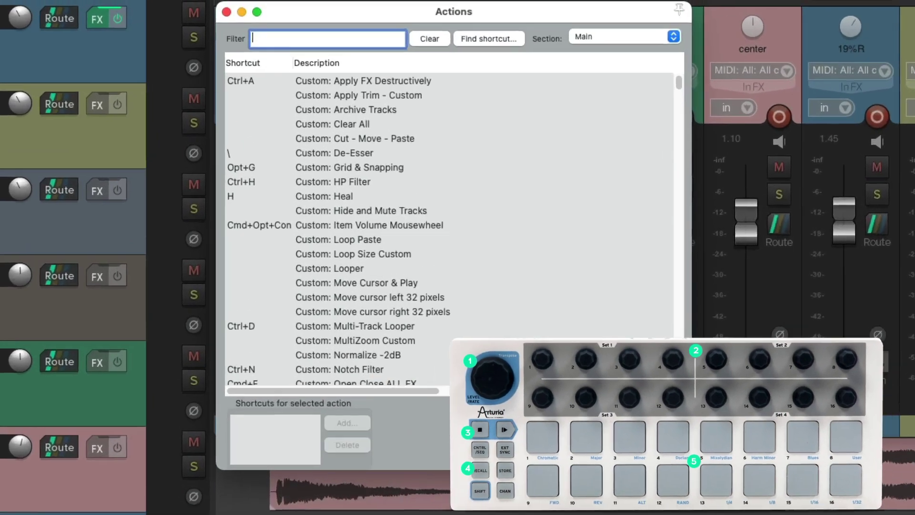
Filter the actions by "mixer visible" and add MIDI Chan 4 Note 68 to "View: Toggle mixer visible".
type("mixer visible")
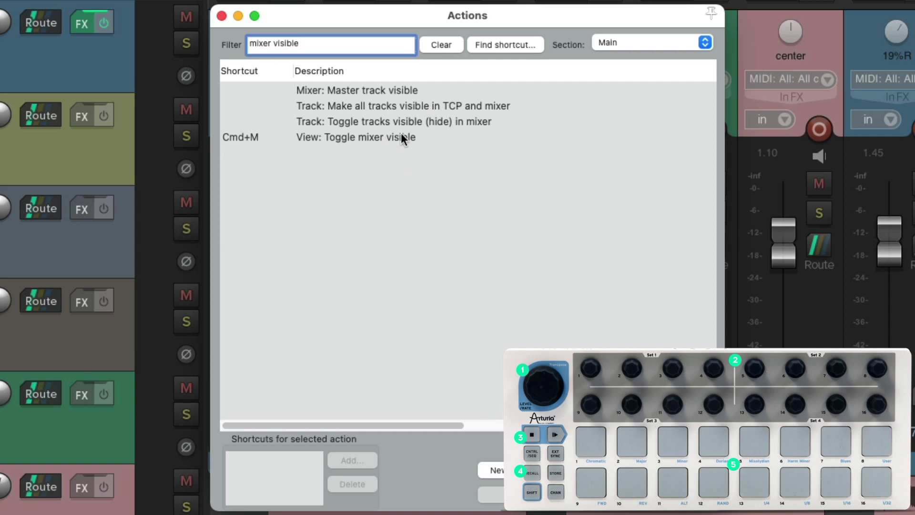
left_click(423, 137)
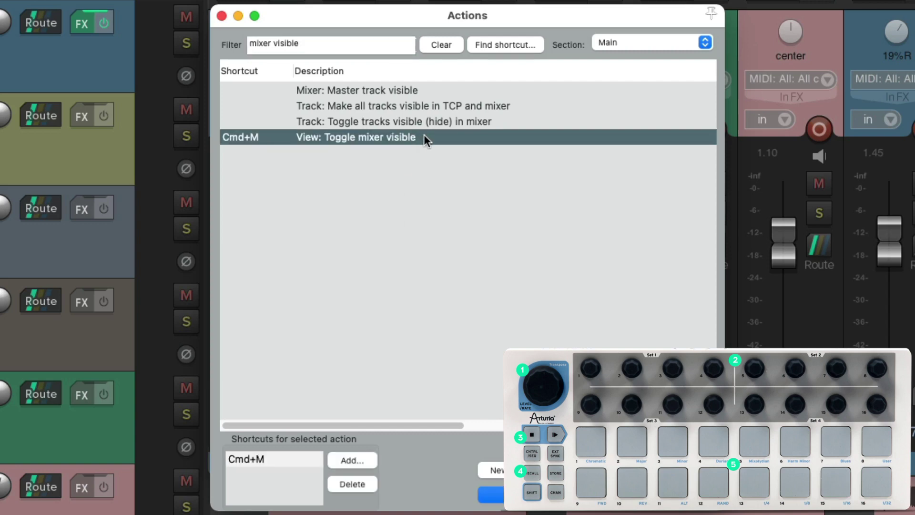
left_click(363, 460)
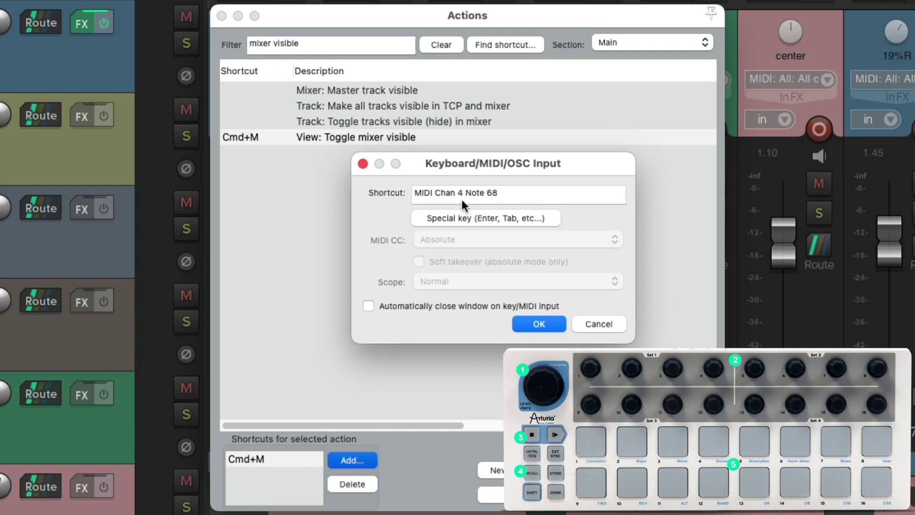
left_click(542, 323)
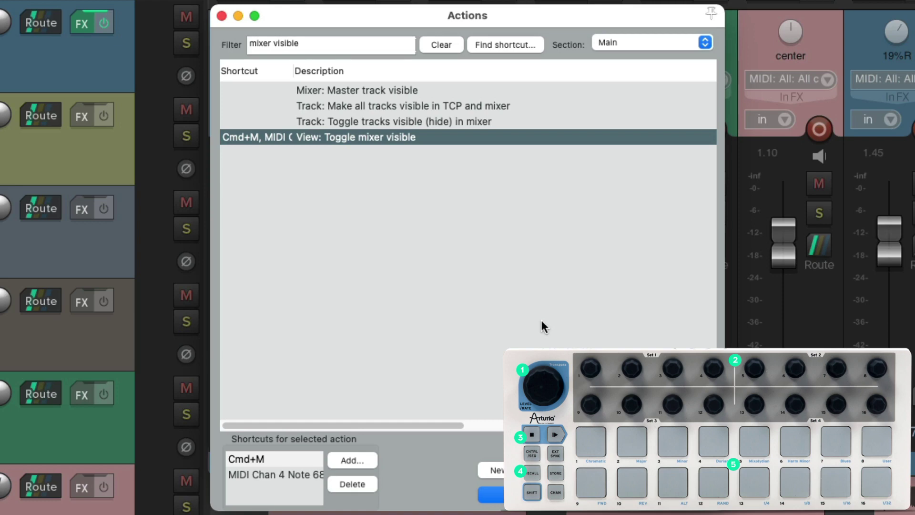
Filter the actions by "master toggle" and add MIDI Chan 4 Note 69 to "View: Toggle master track visible".
left_click(322, 44)
type("m")
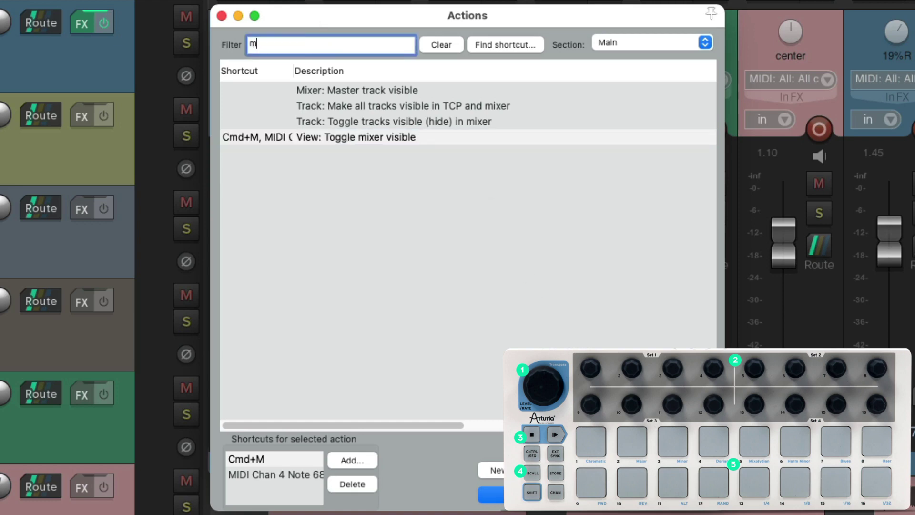
type("aster toggle")
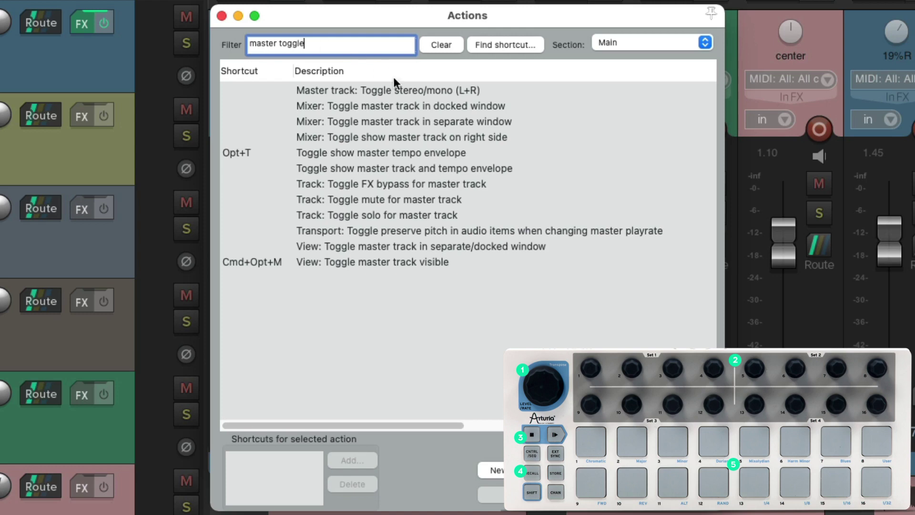
left_click(454, 262)
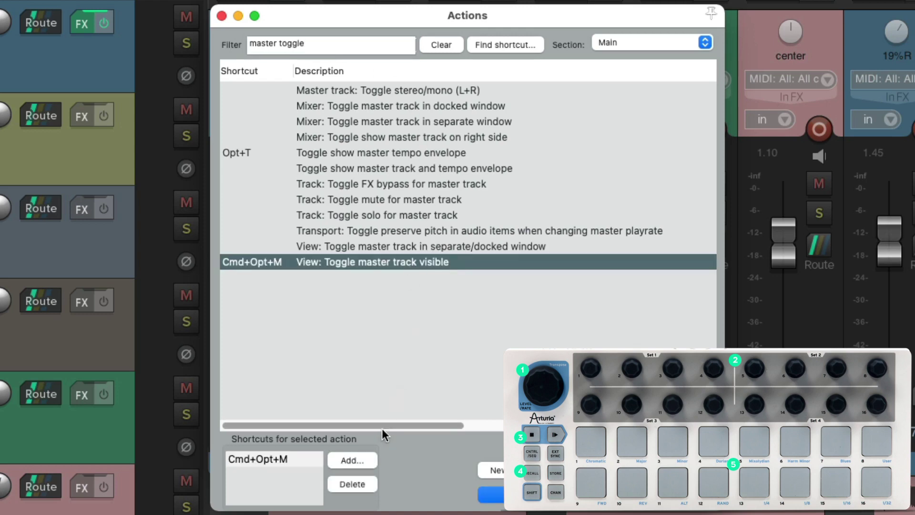
left_click(363, 460)
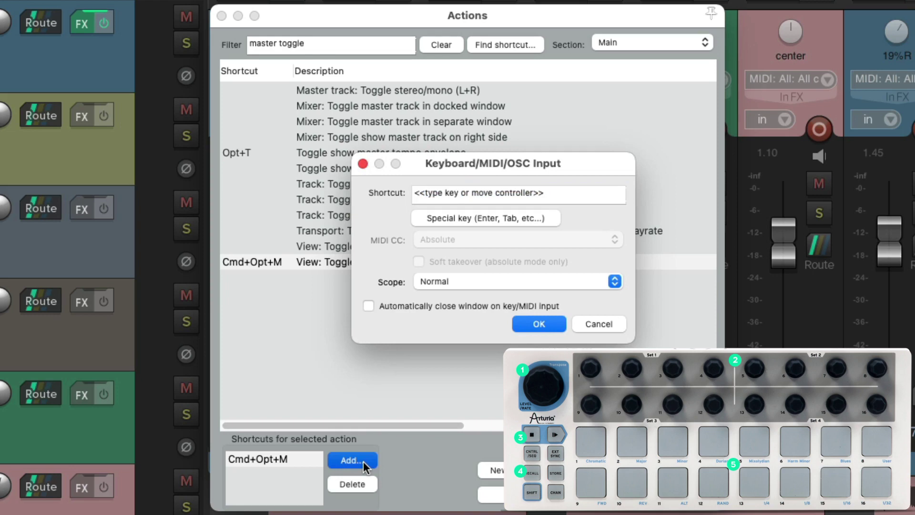
key("Return")
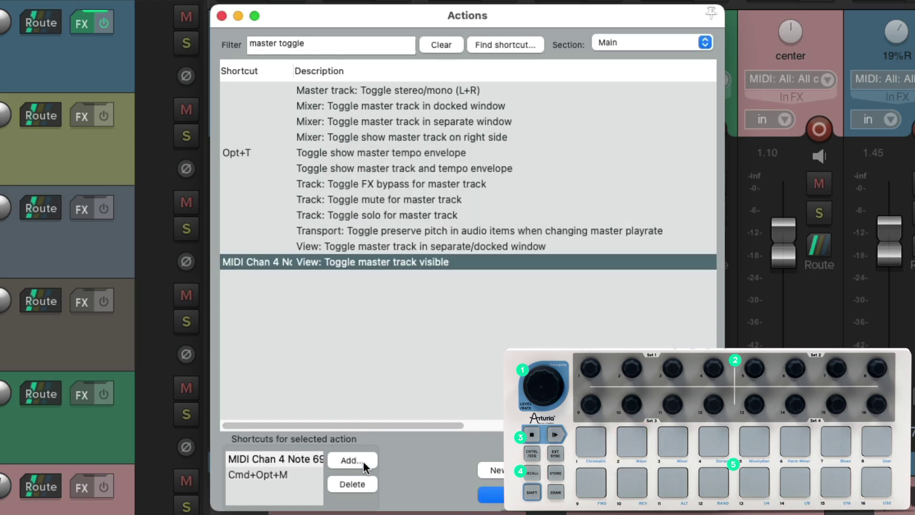
Filter the actions by "fx browser" and add MIDI Chan 4 Note 70 (pad 3) to "View: Show FX browser window".
triple_click(339, 43)
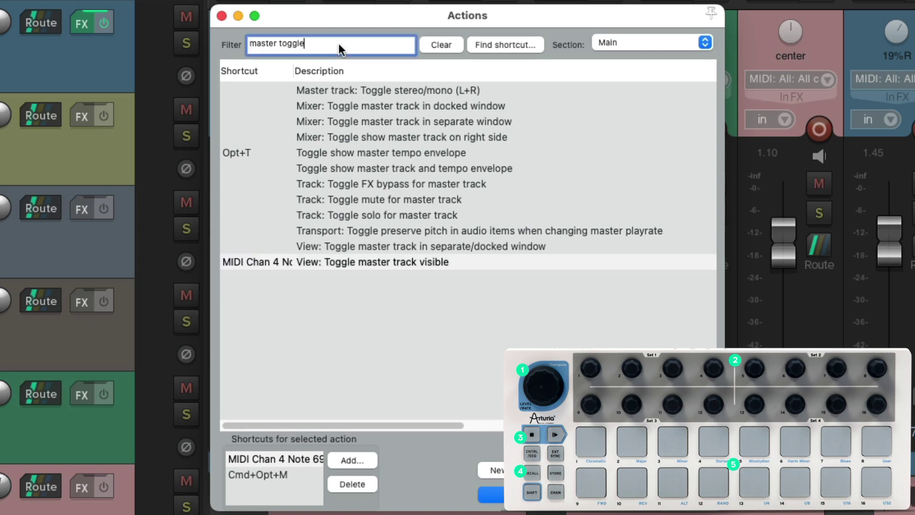
type("fx browser")
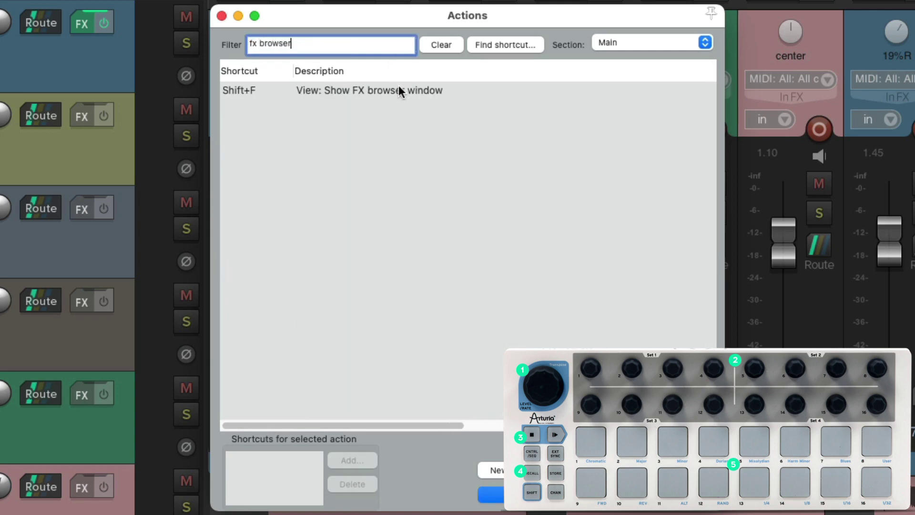
left_click(410, 93)
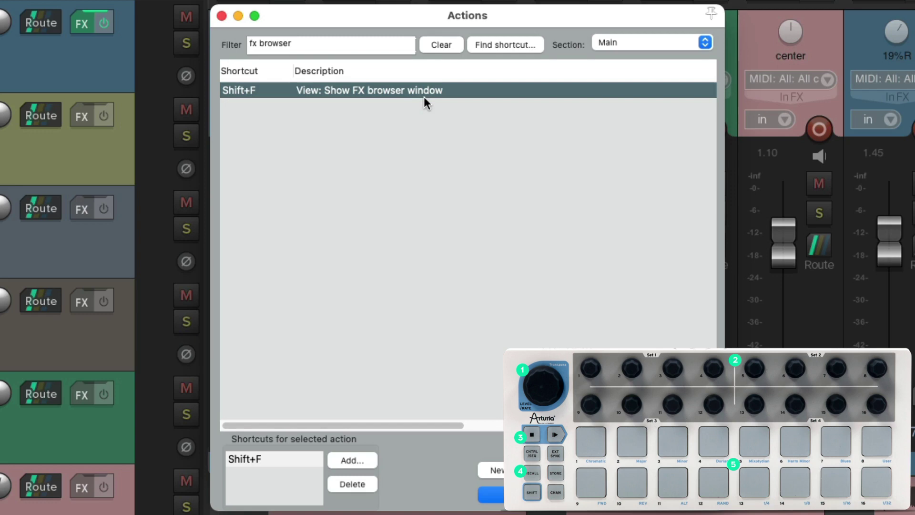
left_click(350, 460)
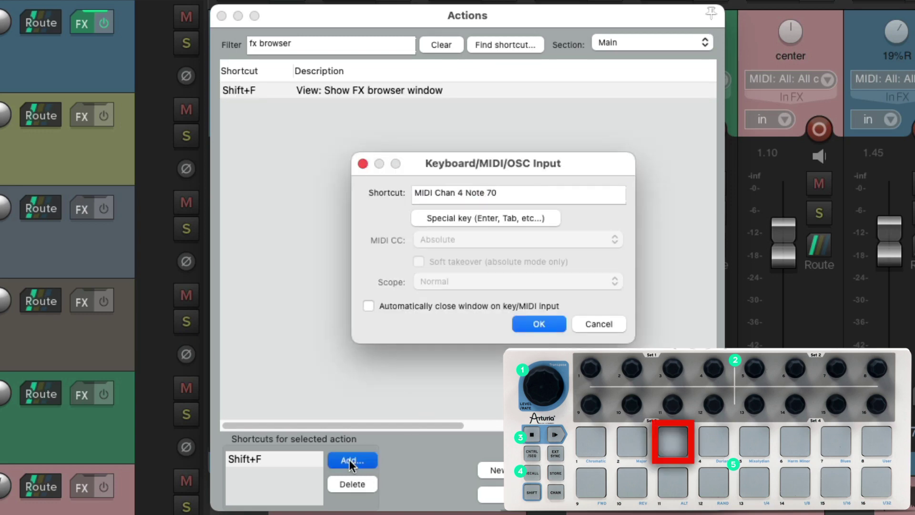
key("Return")
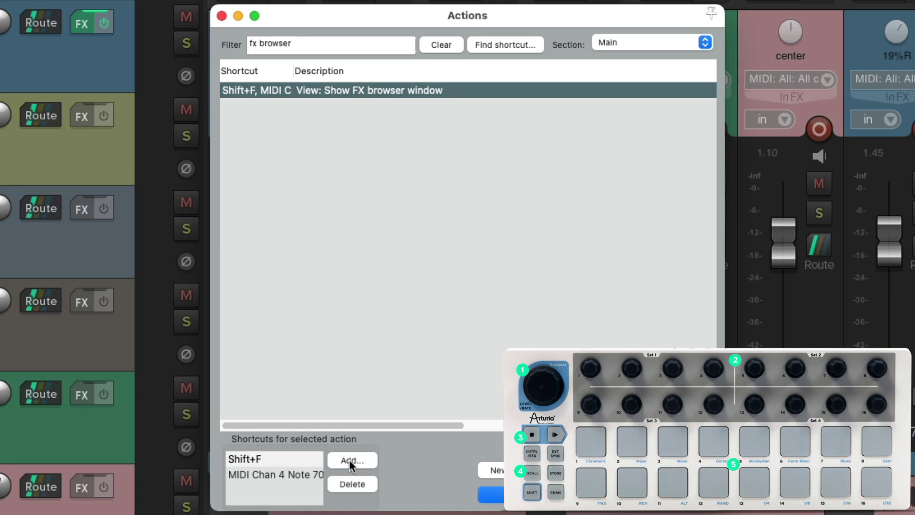
Filter the actions by "media explorer" and add a controller pad shortcut to "Media explorer: Show/hide media explorer".
triple_click(373, 38)
type("media explorer")
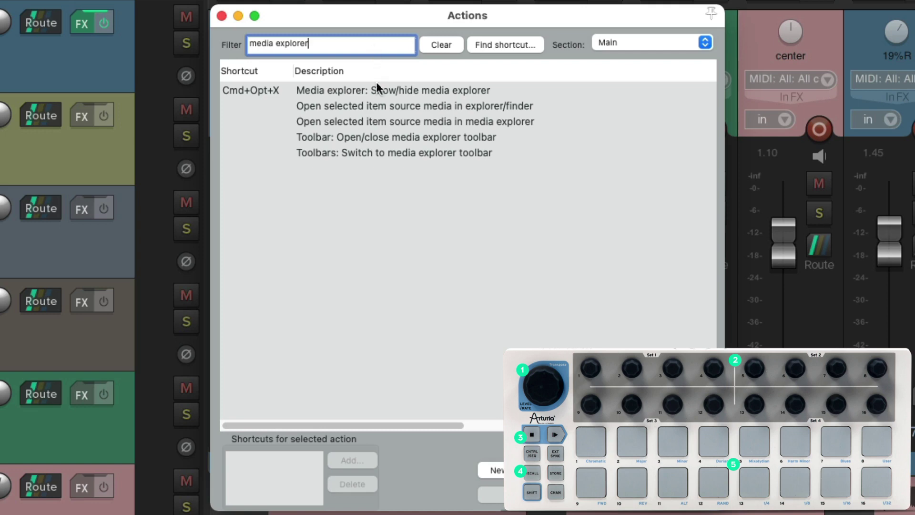
left_click(377, 93)
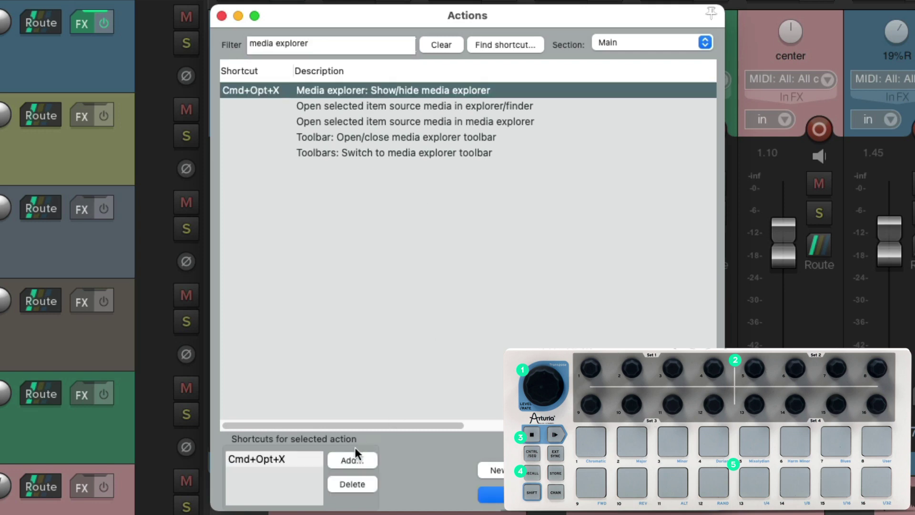
left_click(353, 459)
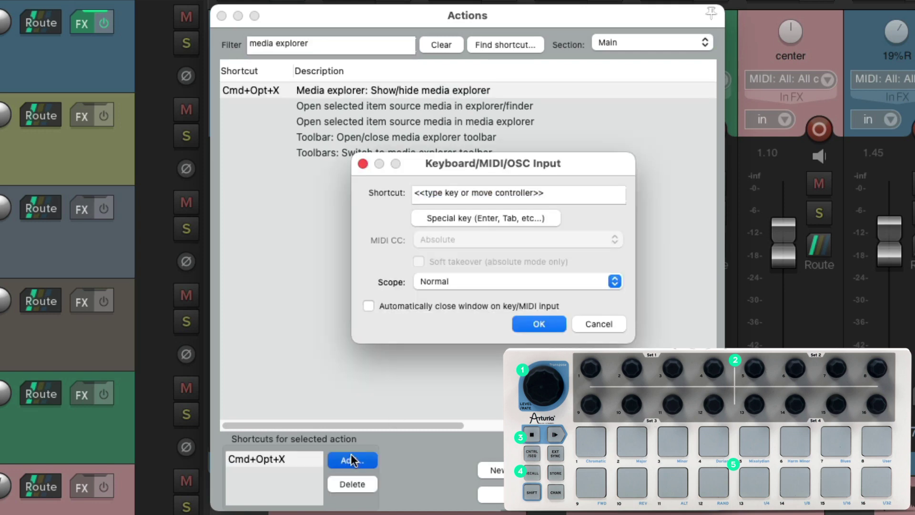
key("Return")
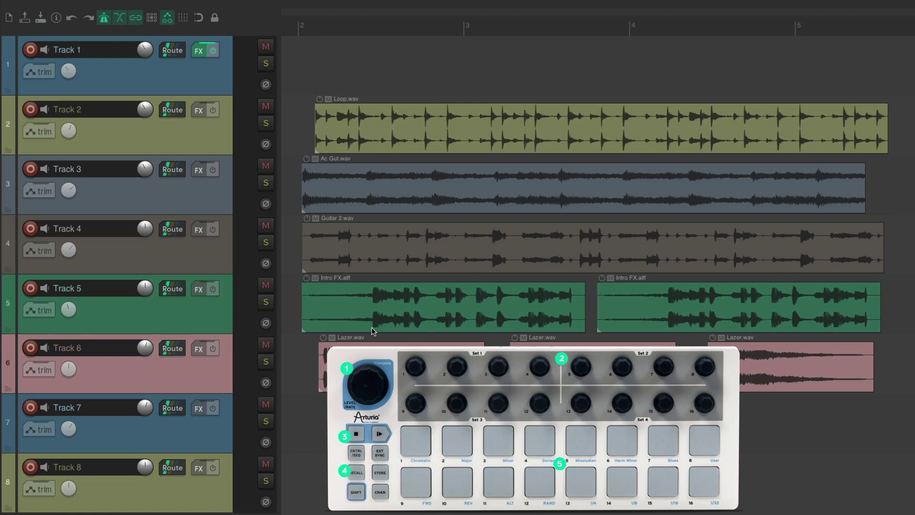
Test the window shortcuts by showing and hiding the mixer and the master track.
key("super+alt+x")
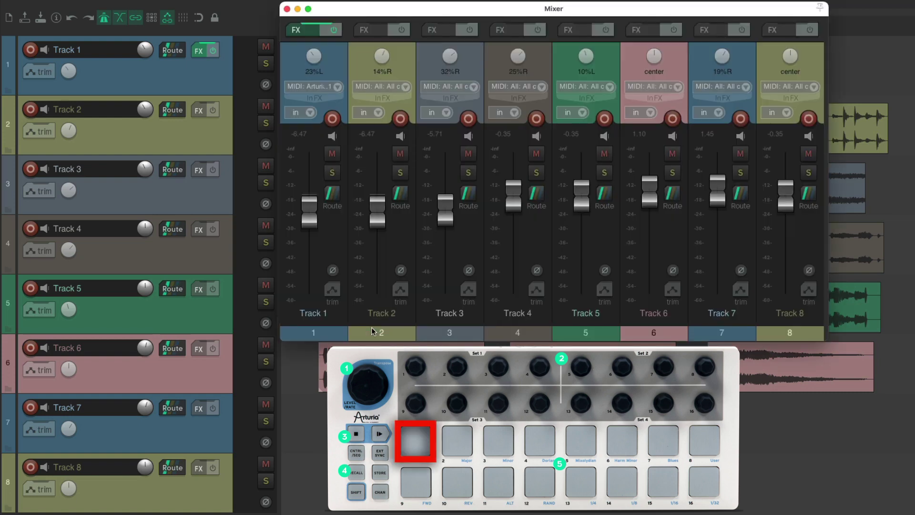
key("super+alt+x")
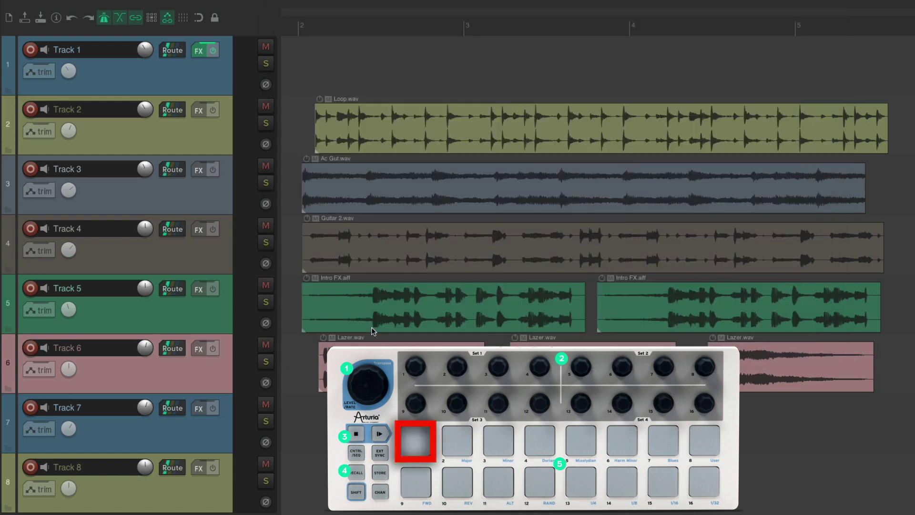
key("super+alt+m")
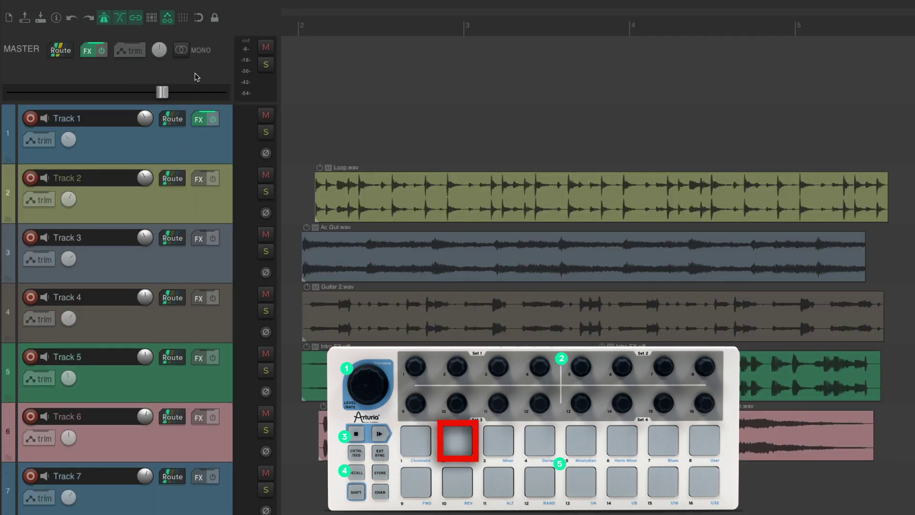
key("super+alt+m")
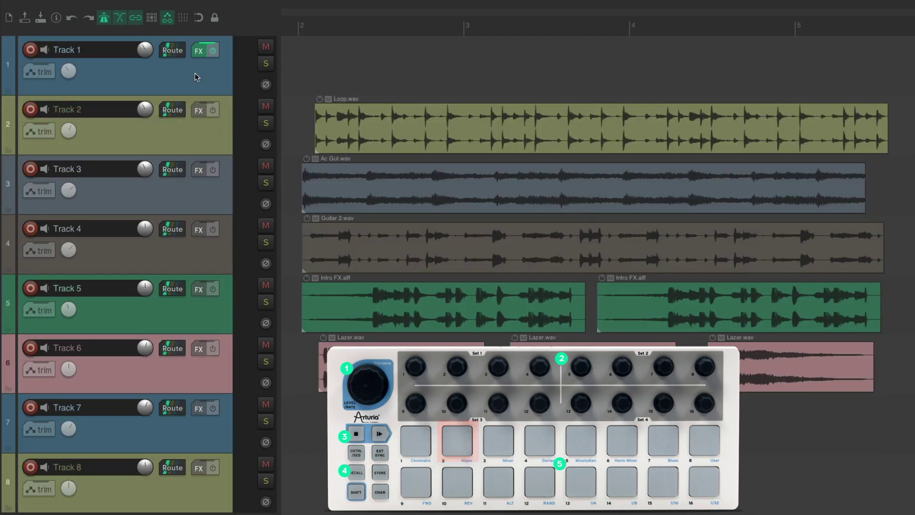
Select Track 2 and test showing and closing its FX browser and the Media Explorer.
left_click(217, 136)
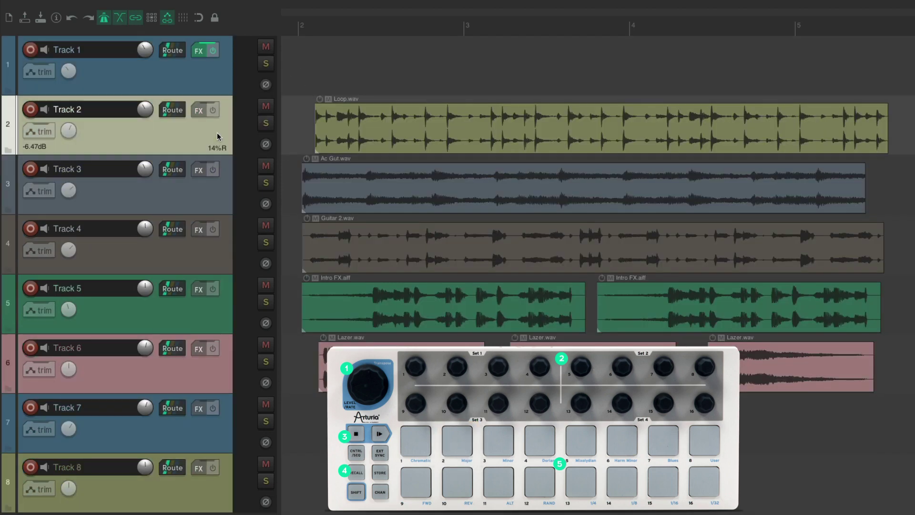
key("f")
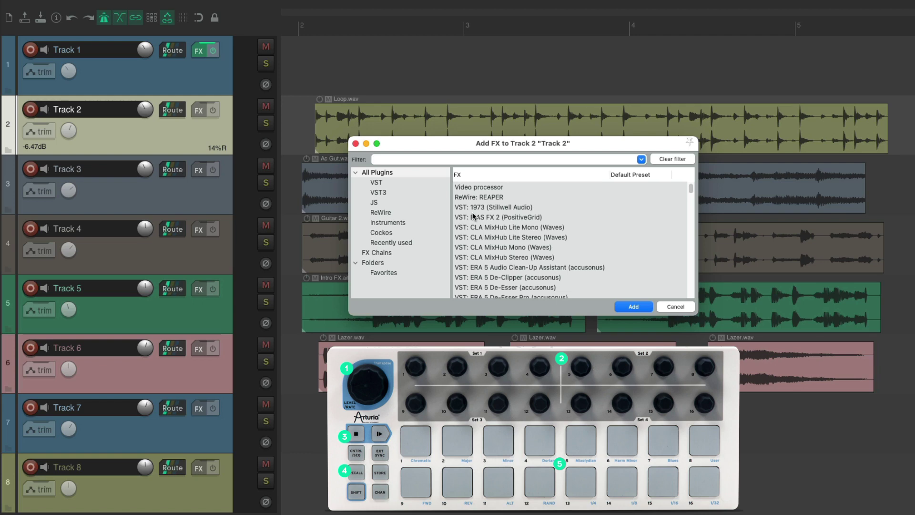
key("Escape")
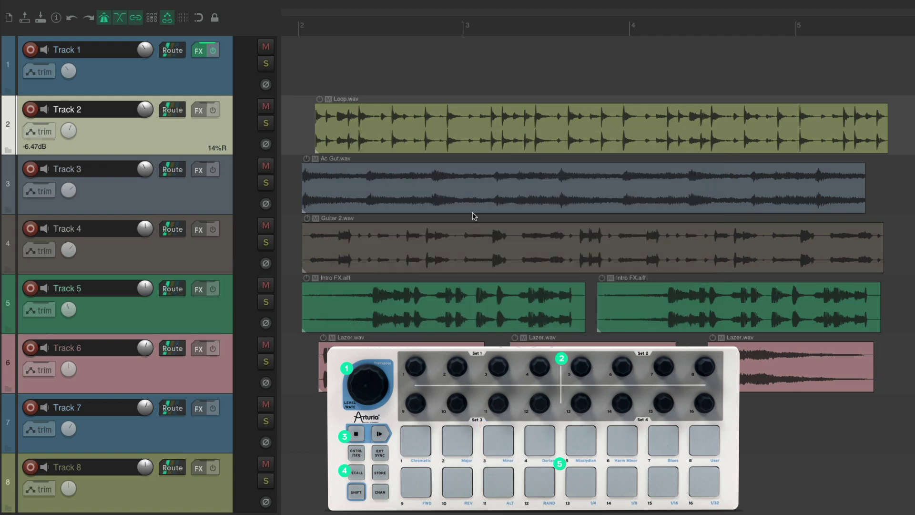
key("super+alt+x")
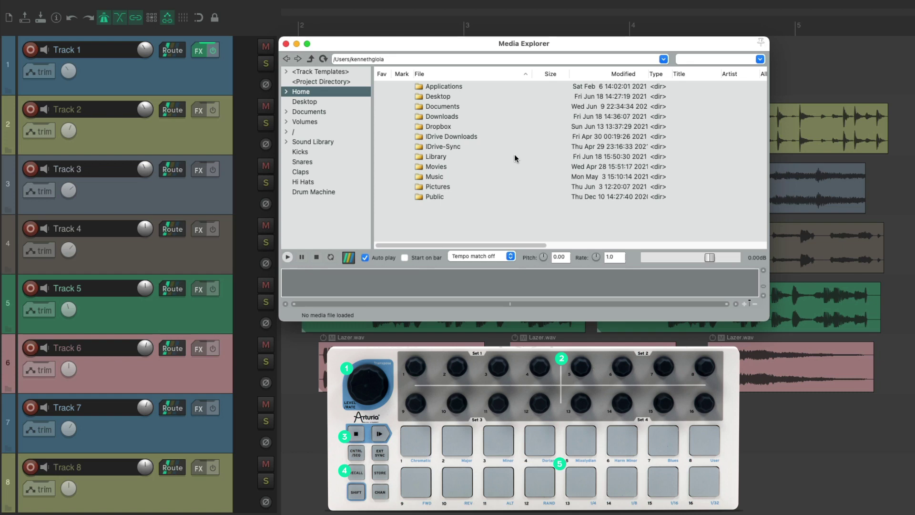
key("super+alt+x")
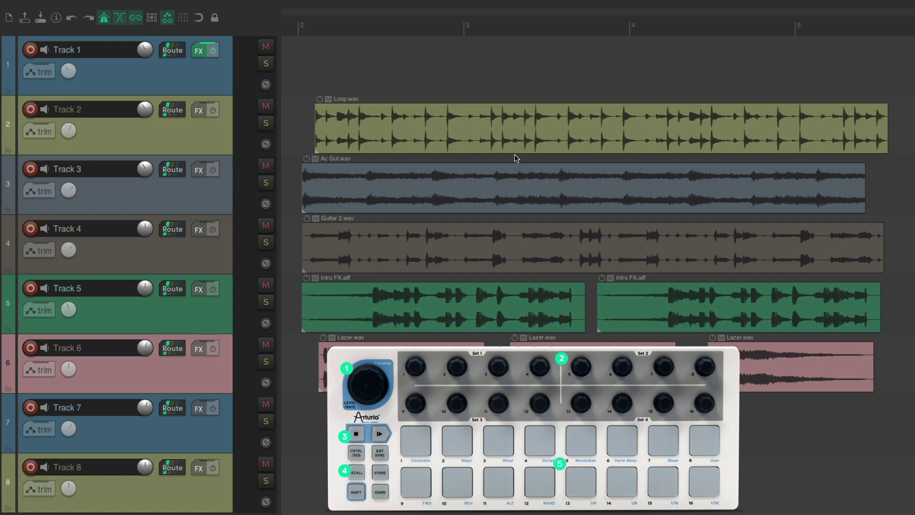
Filter the actions by "toggle grid" and add MIDI Chan 4 Note 60 to "Options: Toggle grid lines".
key("question")
type("tog")
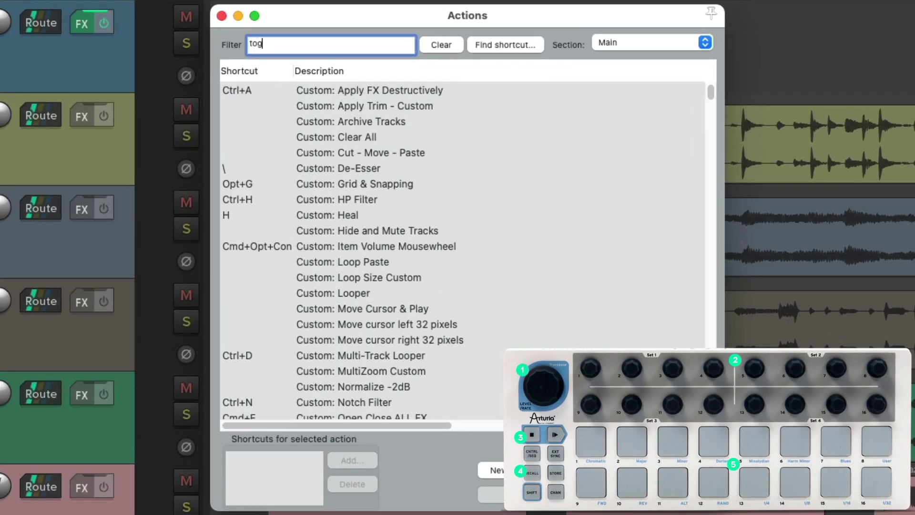
type("gle grid")
left_click(437, 152)
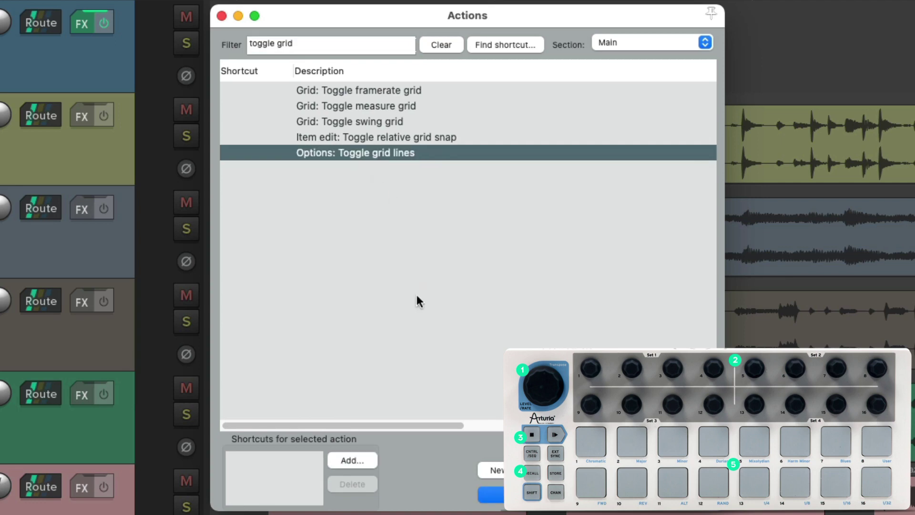
left_click(352, 459)
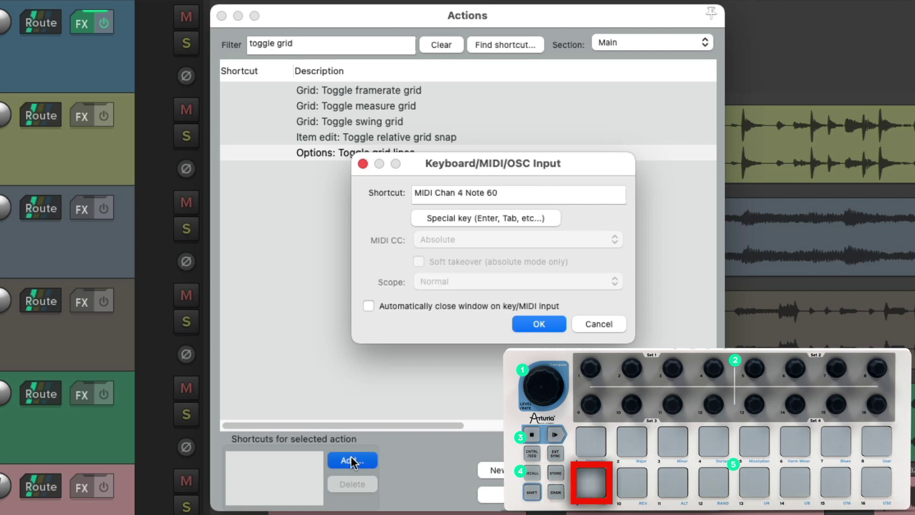
key("Return")
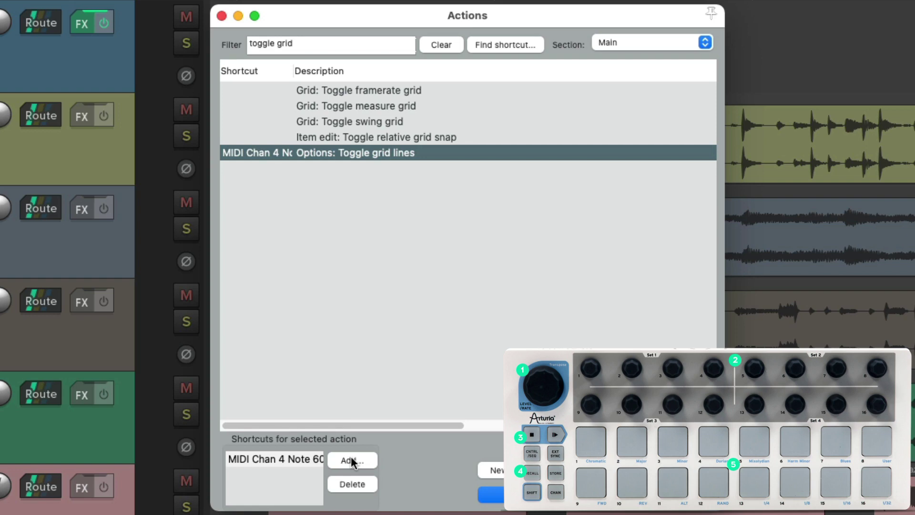
Filter the actions by "grid adjust" and add MIDI Chan 4 Note 61 to "Grid: Adjust by 1/2".
triple_click(313, 40)
type("grid adjust")
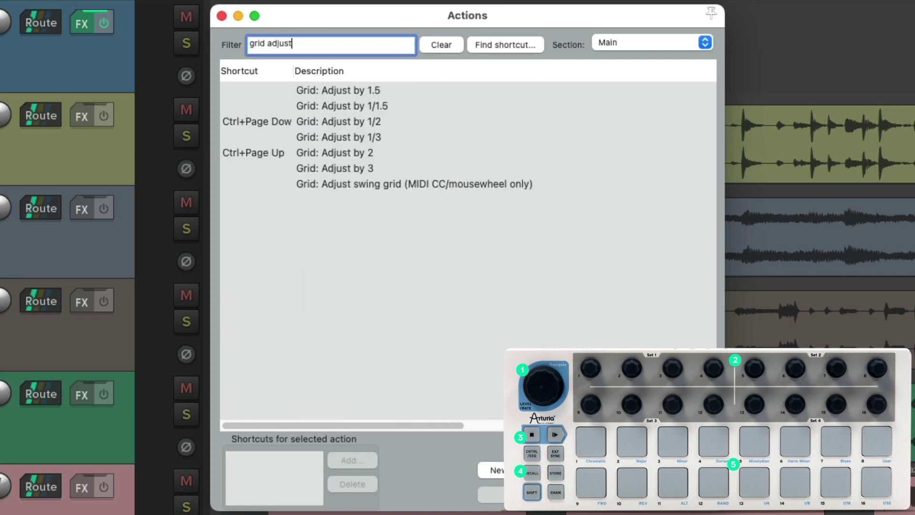
left_click(401, 122)
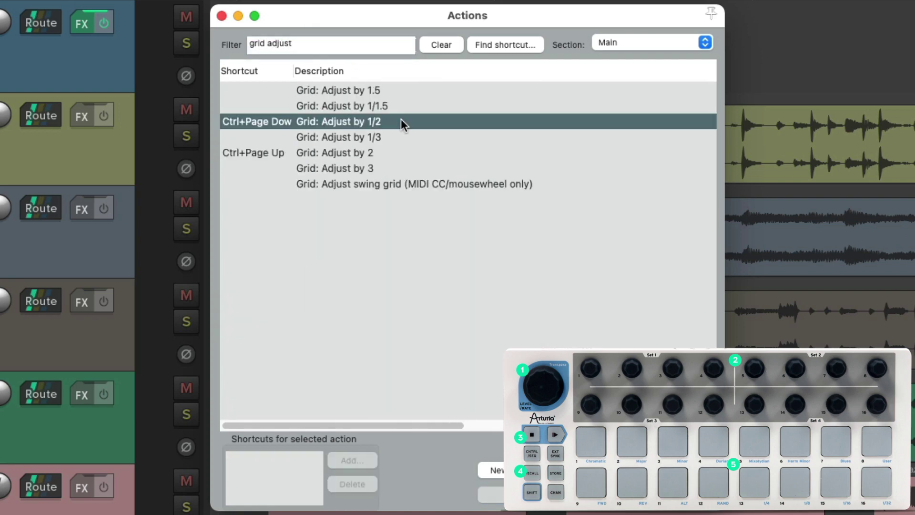
left_click(409, 152)
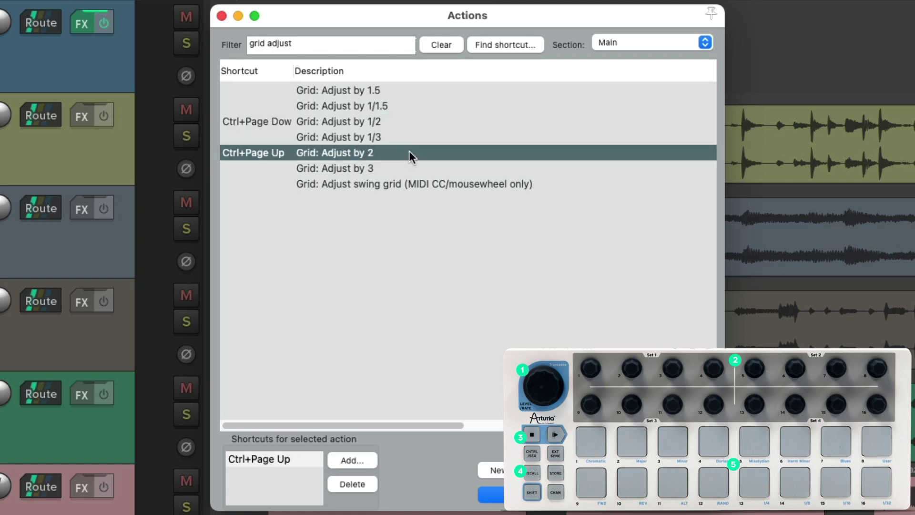
left_click(403, 121)
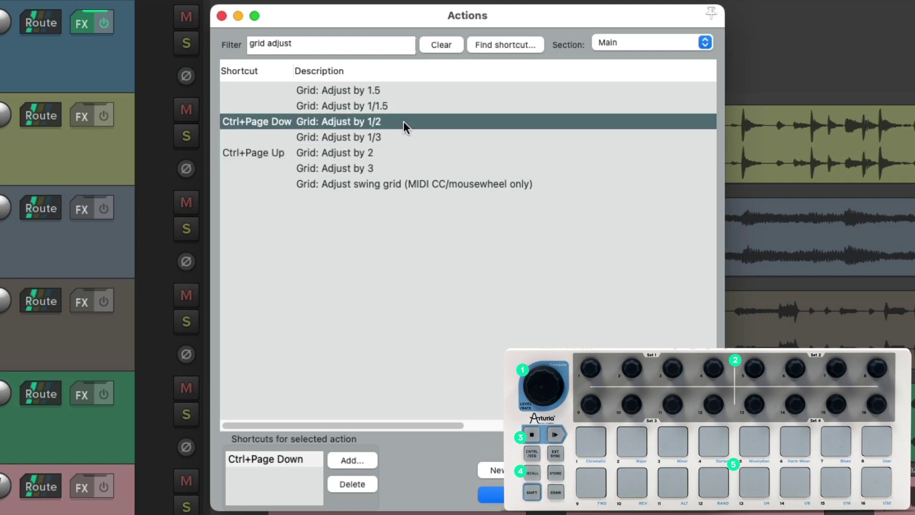
left_click(362, 459)
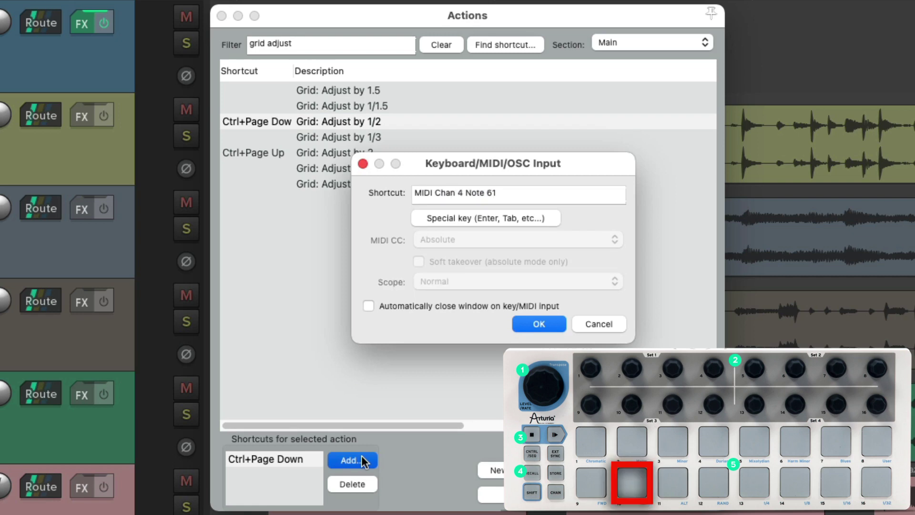
key("Return")
Add MIDI Chan 4 Note 62 as a shortcut to "Grid: Adjust by 2".
left_click(401, 153)
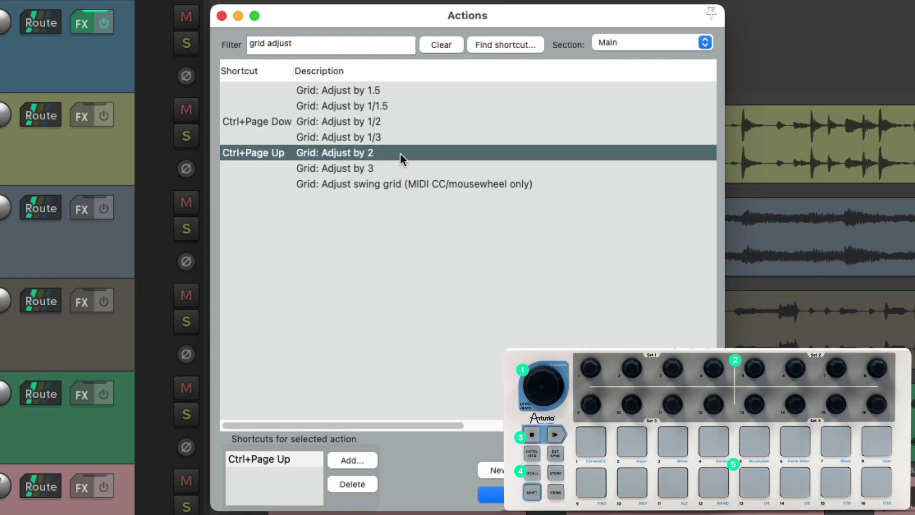
left_click(358, 460)
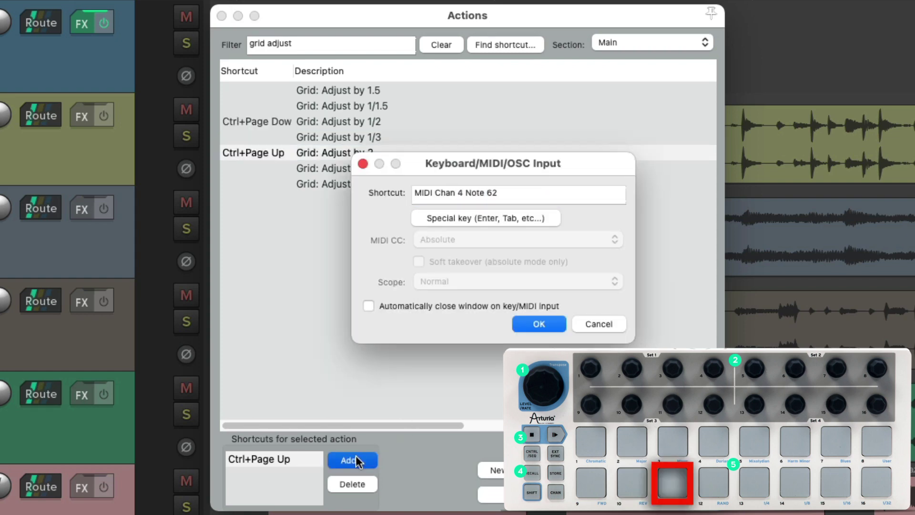
key("Return")
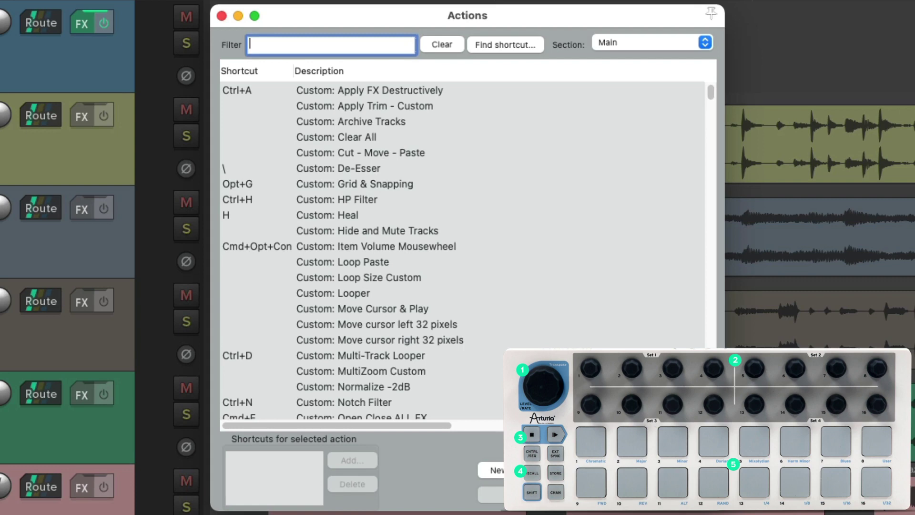
Filter the actions by "adjust horizon zoom" and add MIDI Chan 4 CC 10 to "View: Adjust horizontal zoom (MIDI CC/OSC only)".
type("adjust horizon zoom")
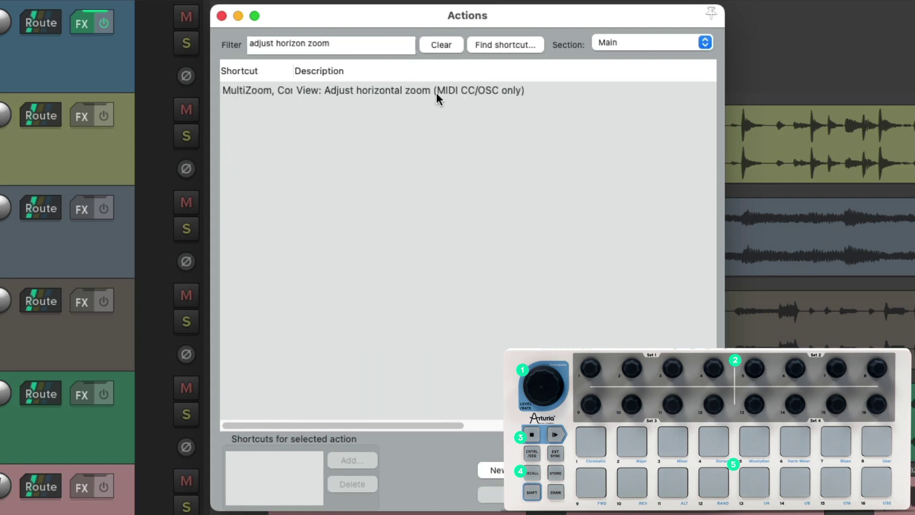
left_click(437, 93)
left_click(353, 461)
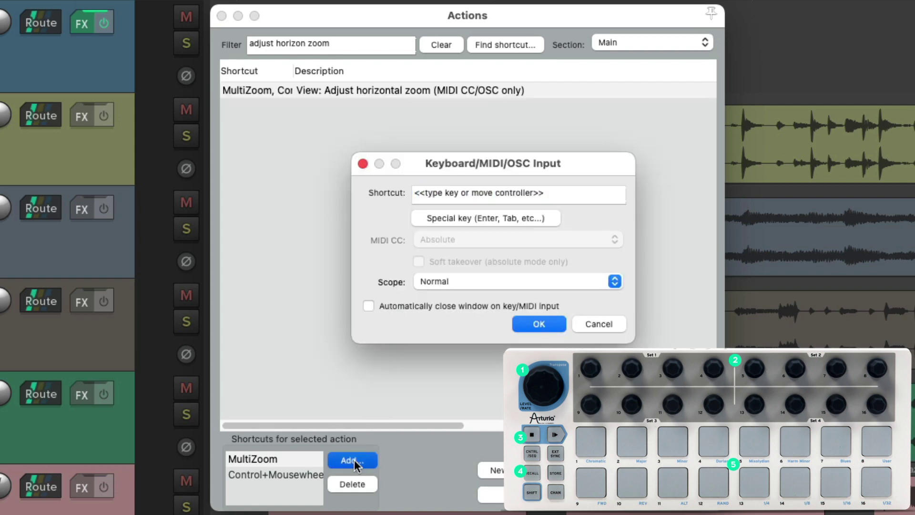
key("Return")
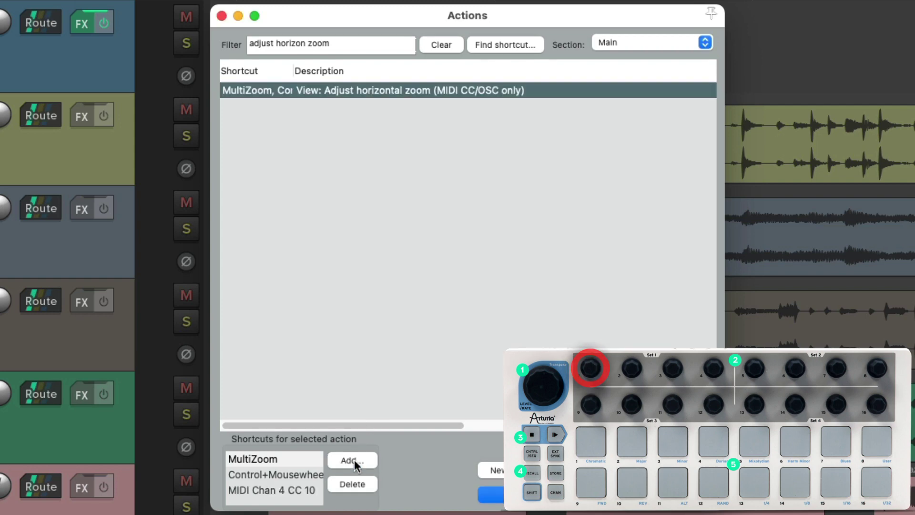
Filter the actions by "adjust vertical zoom" and add MIDI Chan 4 CC 114, absolute mode, to "View: Adjust vertical zoom (MIDI CC/OSC only)".
double_click(293, 44)
type("vertical")
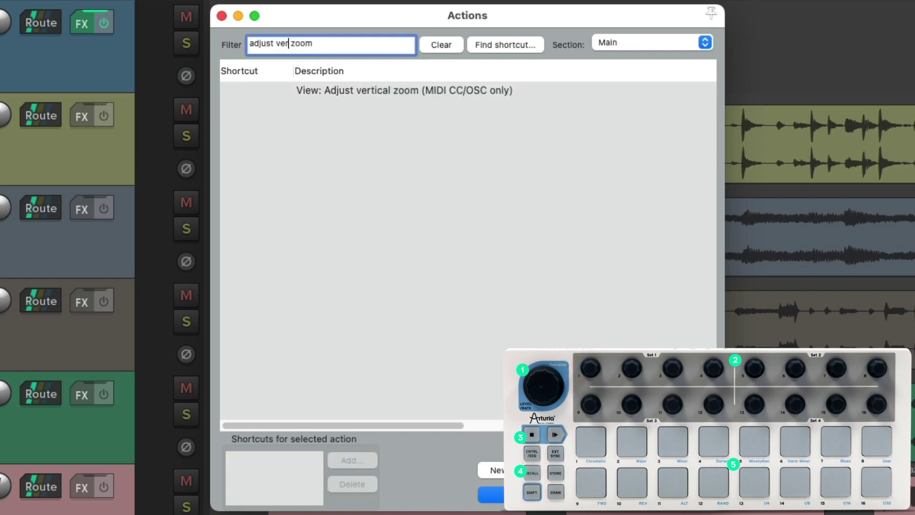
left_click(374, 95)
left_click(349, 459)
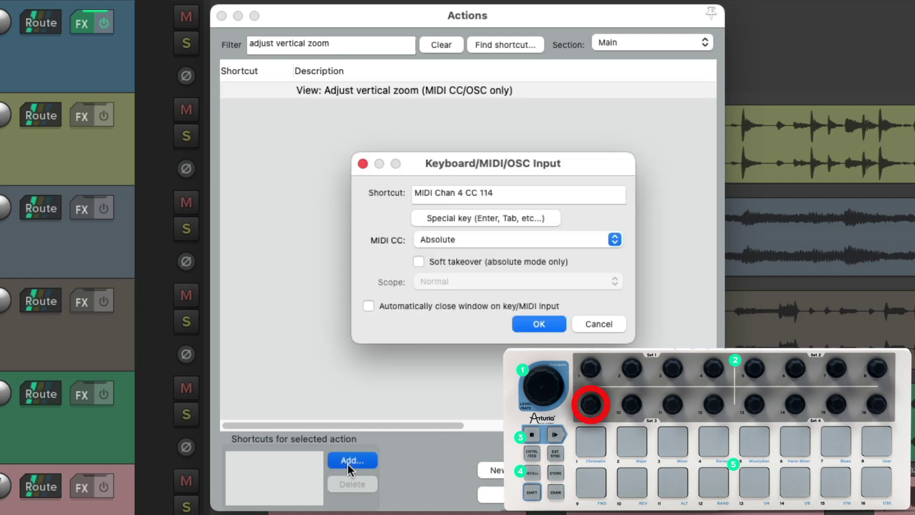
key("Return")
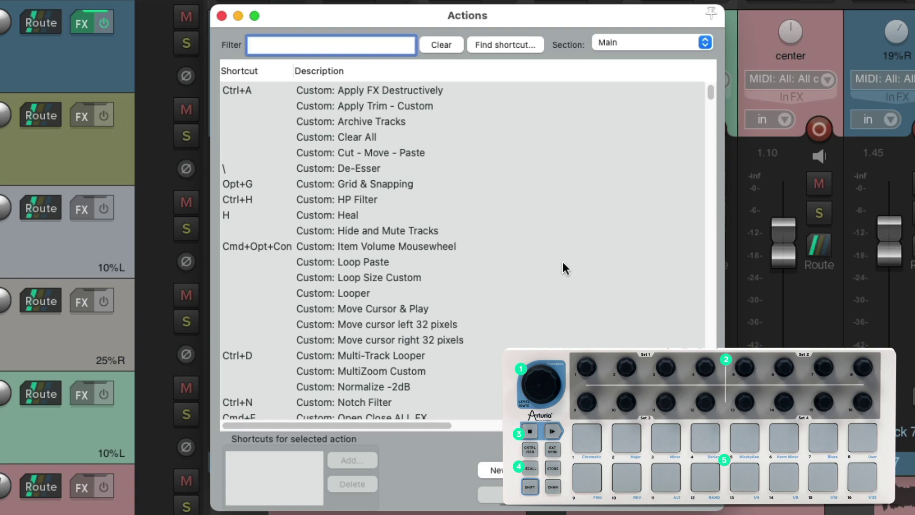
Browse the unfiltered action list down to the automation actions for other commands that can be mapped.
scroll(535, 217, "down", 15)
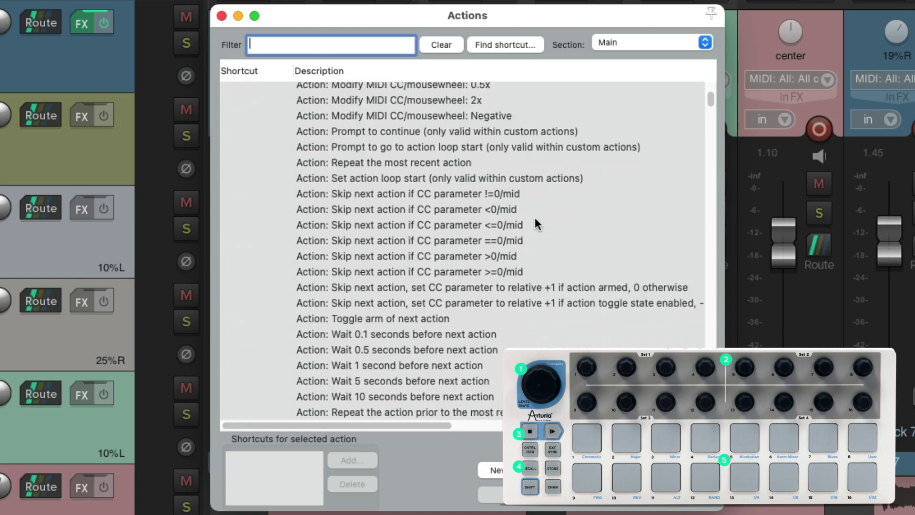
scroll(535, 219, "down", 10)
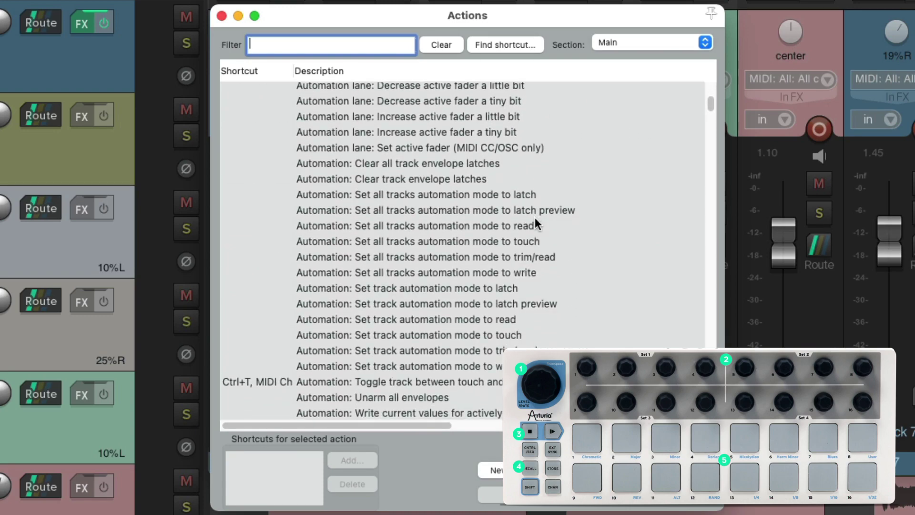